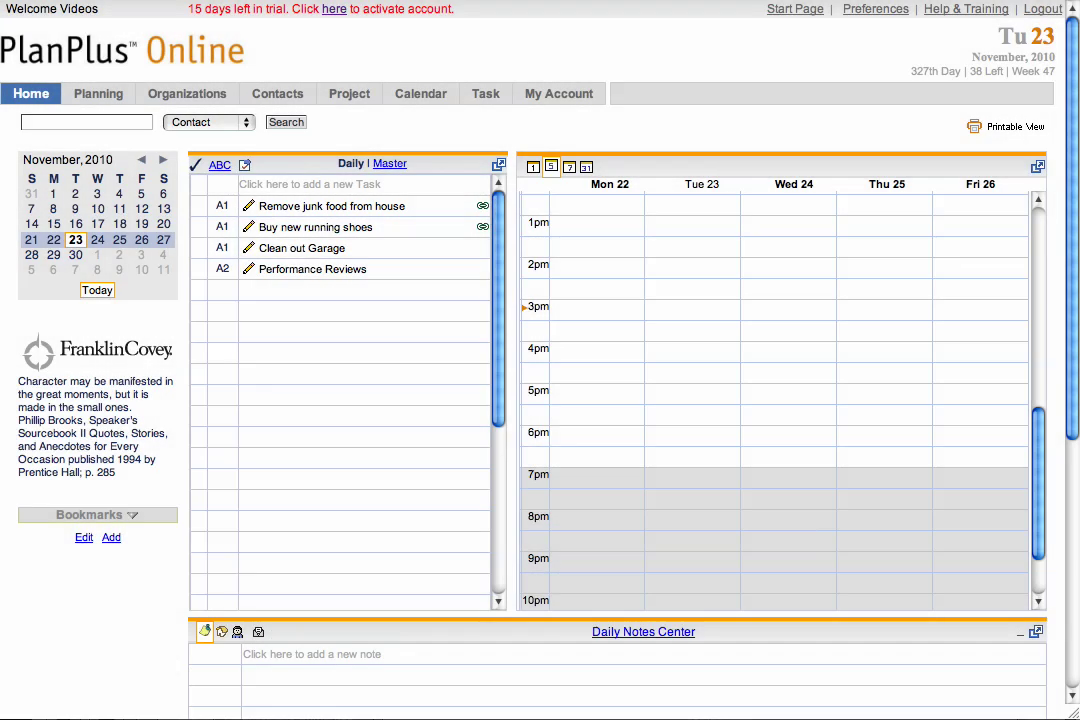
- Go to the projects list and review the type and status choices of its display filter
left_click(347, 93)
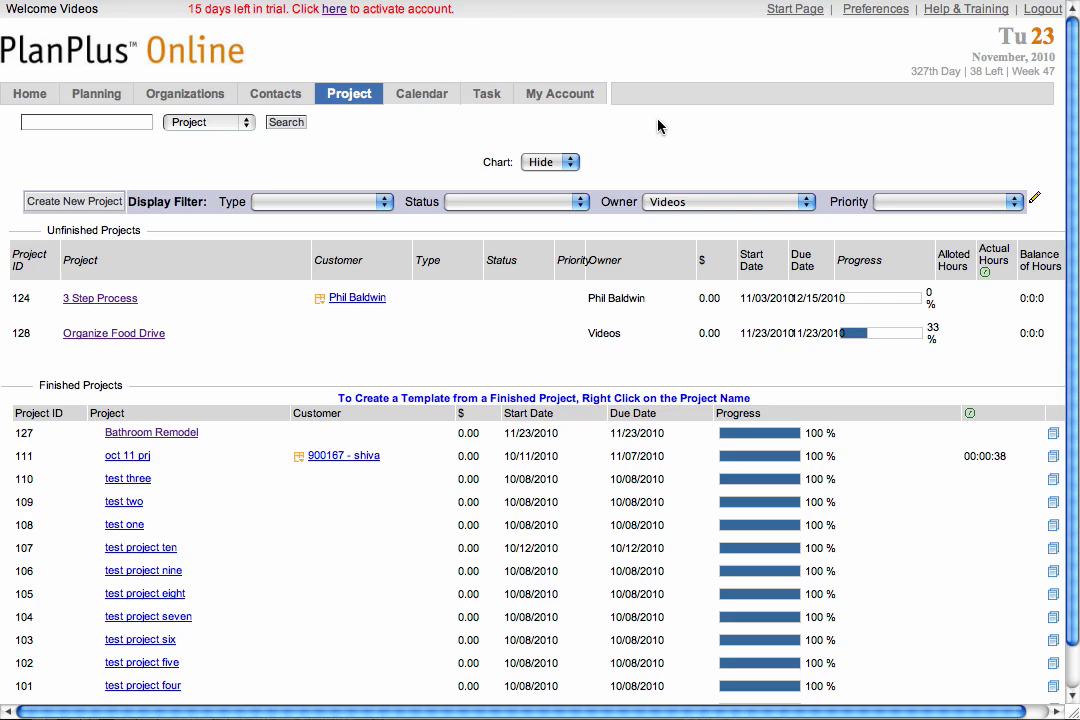
left_click(385, 202)
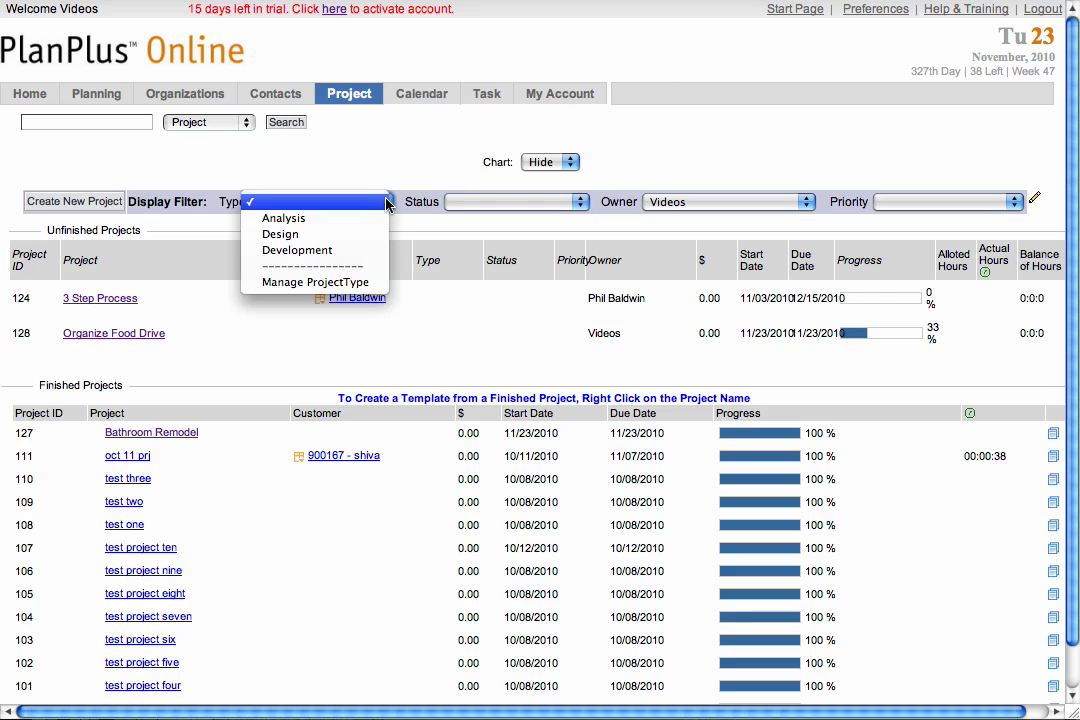
left_click(579, 204)
left_click(579, 204)
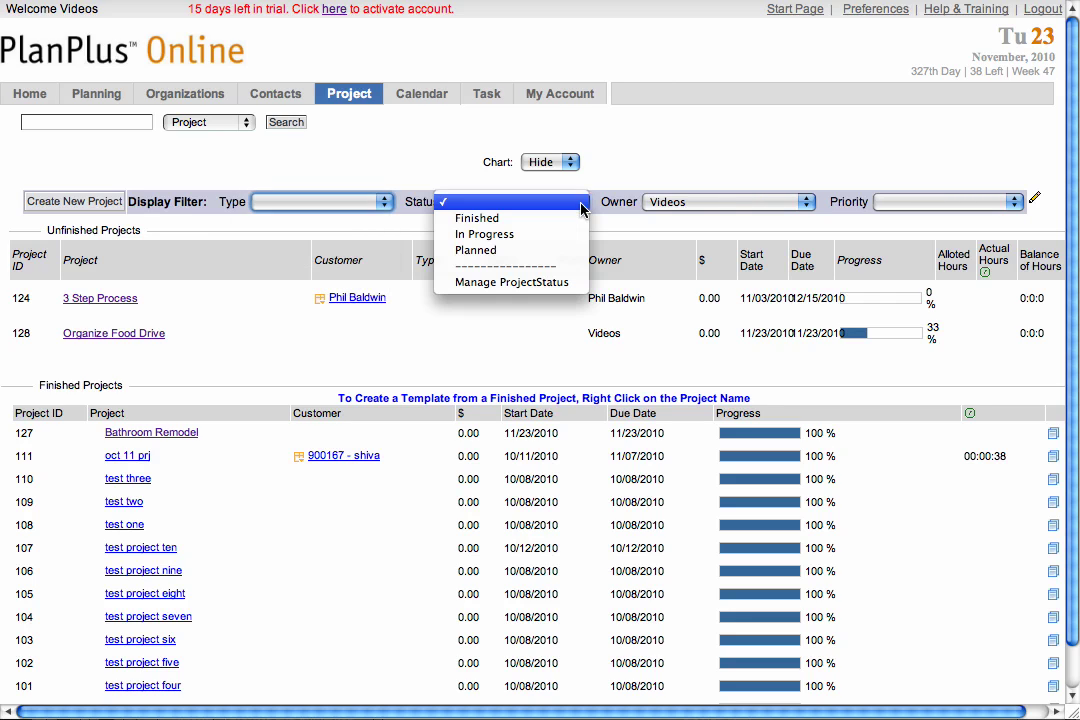
left_click(809, 203)
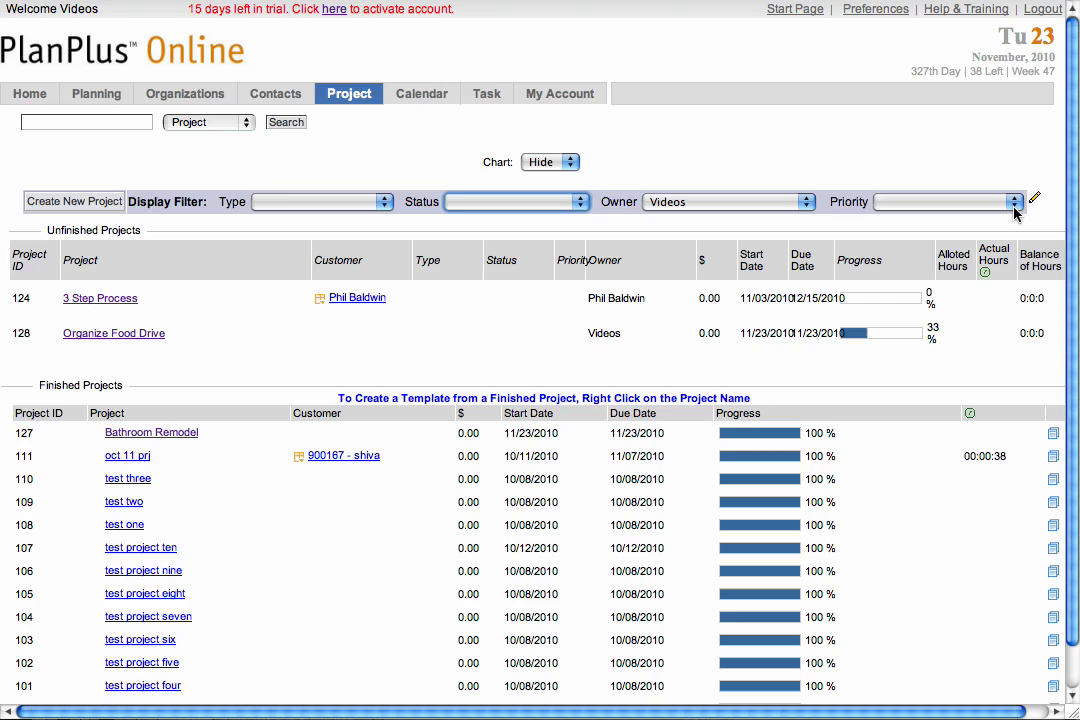
key("shift+Tab")
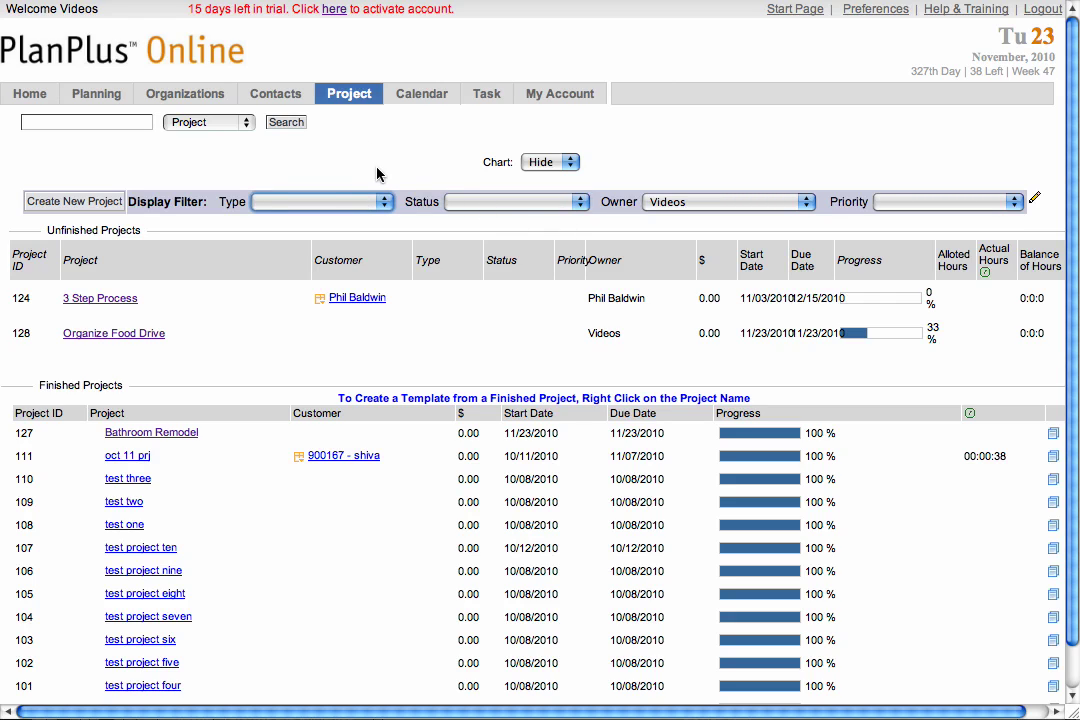
- Add a project type with key HOME and display name Home to the project type option values and submit it
left_click(384, 205)
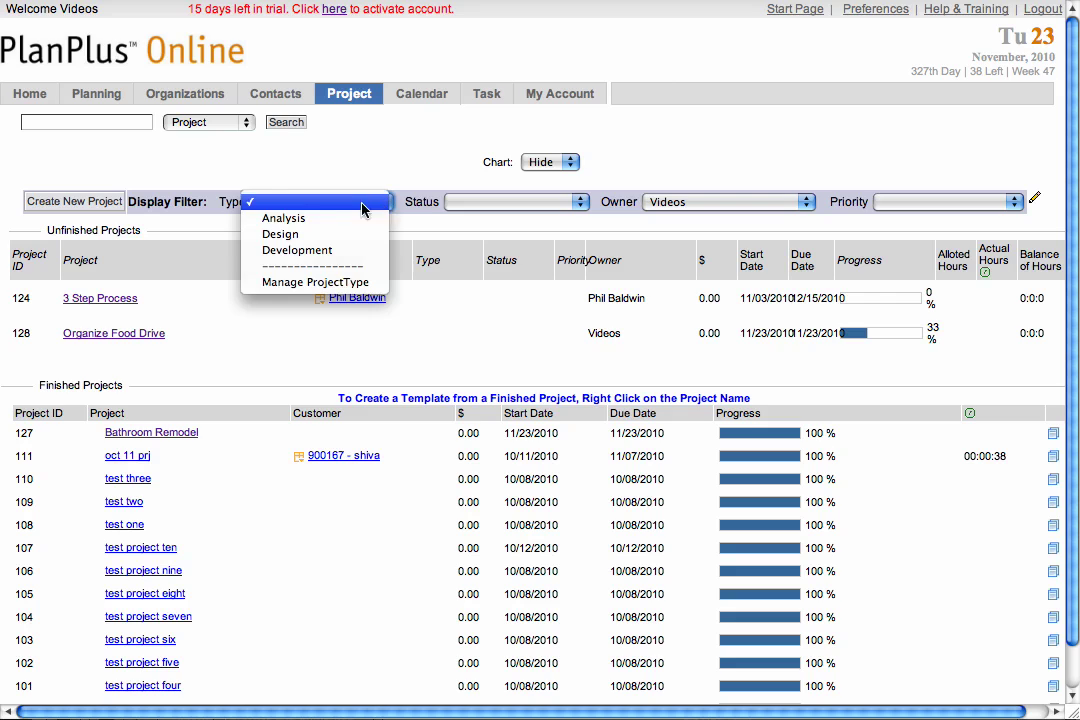
left_click(302, 283)
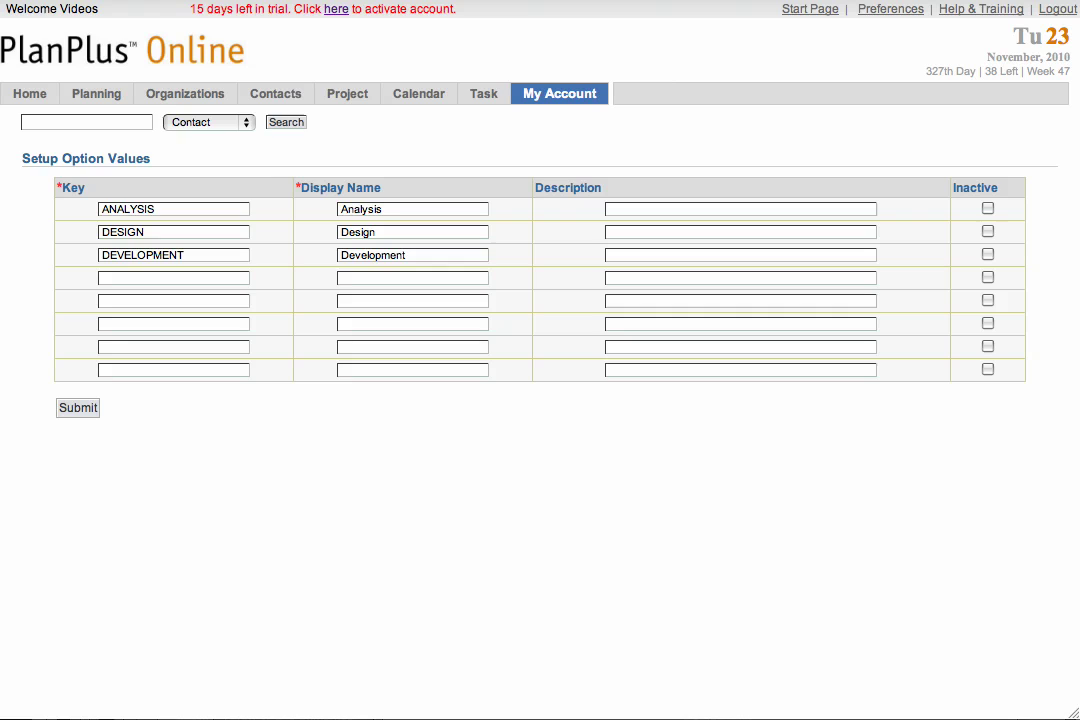
left_click(119, 279)
type("HOME")
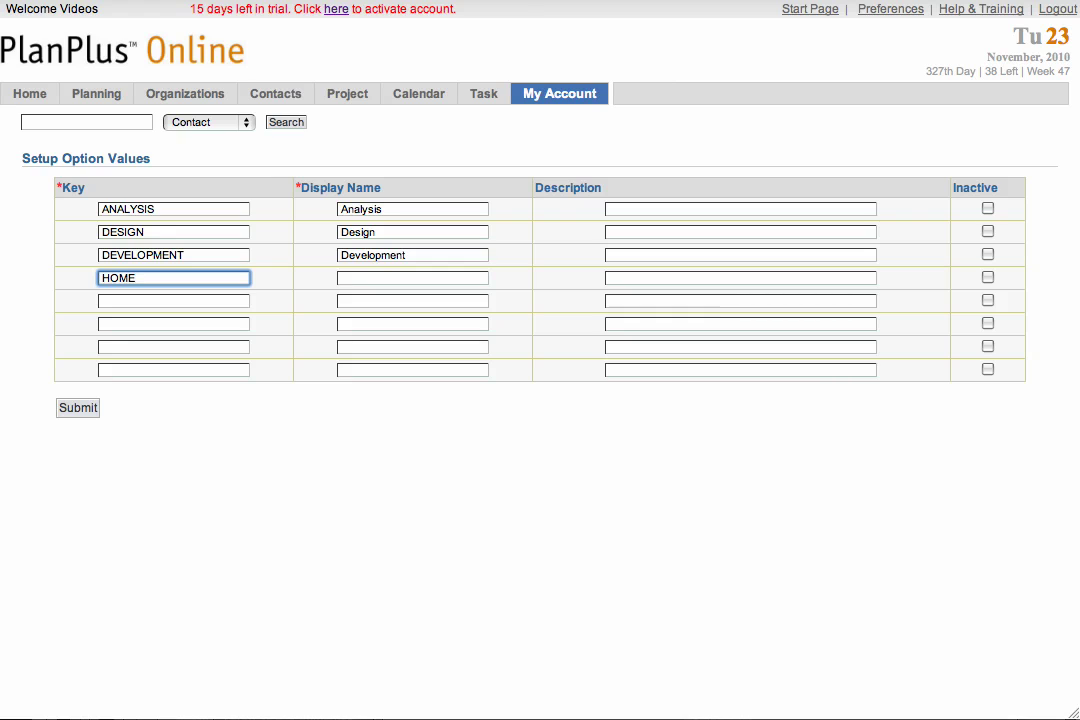
left_click(412, 278)
type("Home")
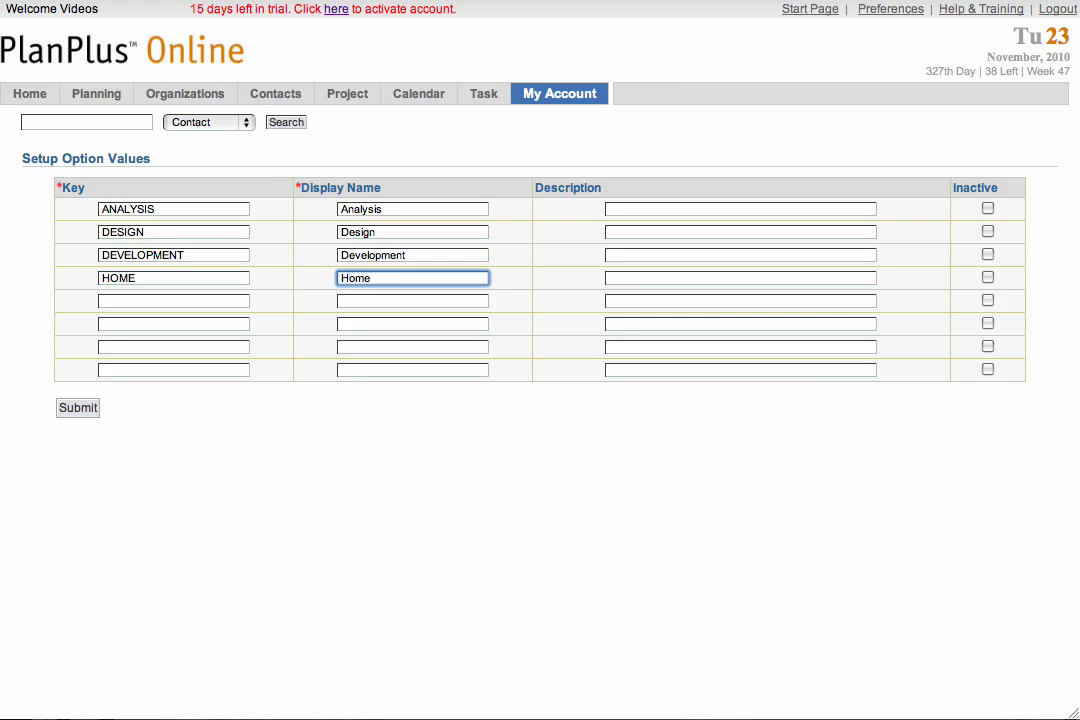
left_click(78, 408)
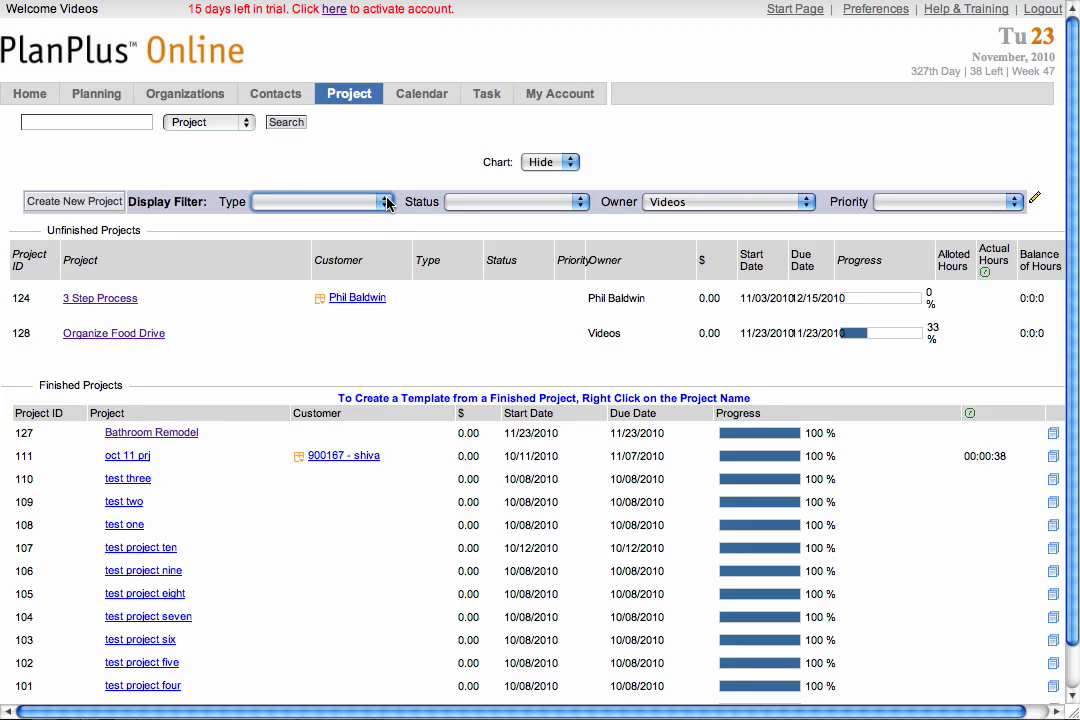
- Start a new project and name it "Redo Garage"
left_click(386, 203)
left_click(358, 161)
left_click(78, 200)
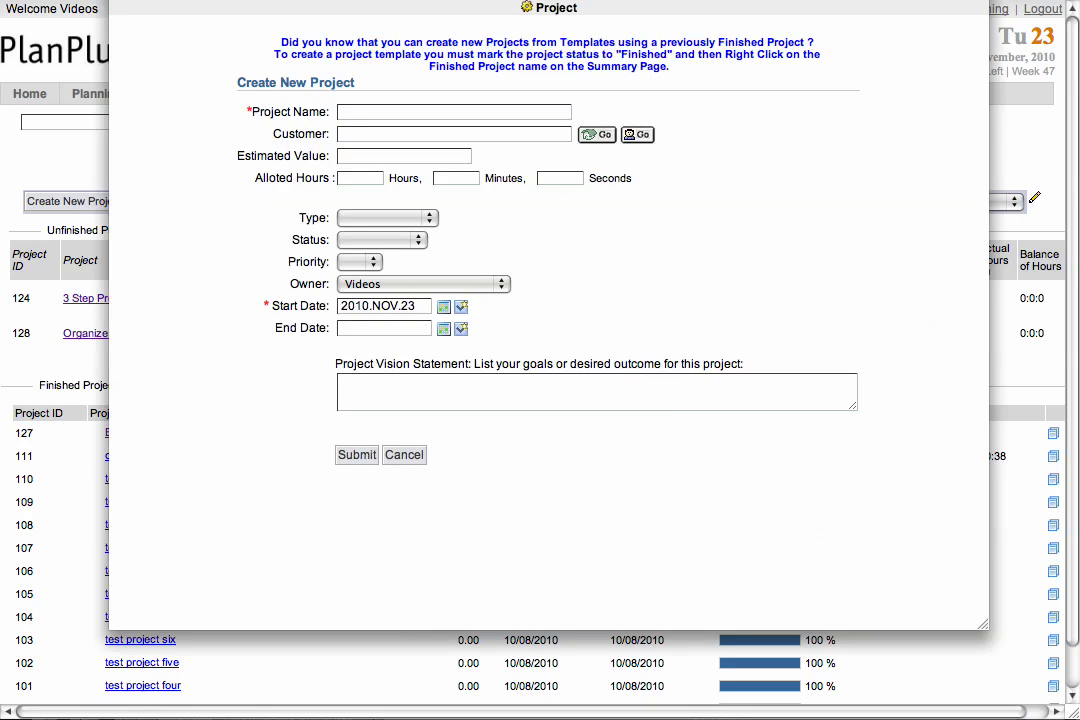
left_click(362, 110)
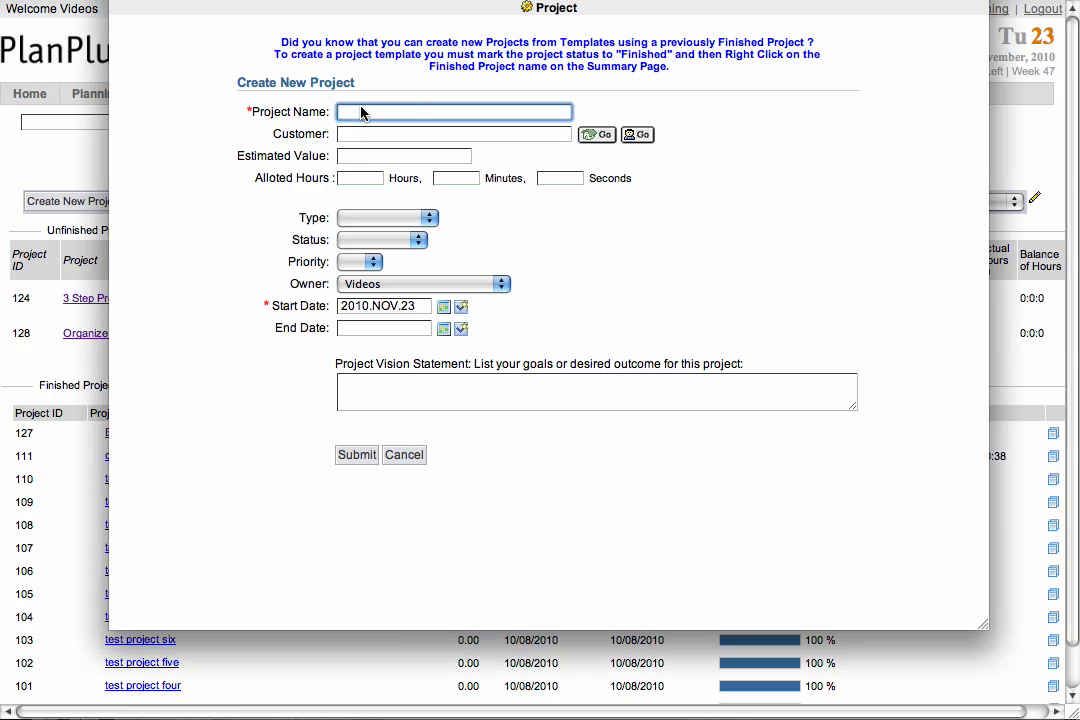
type("Redo Garage")
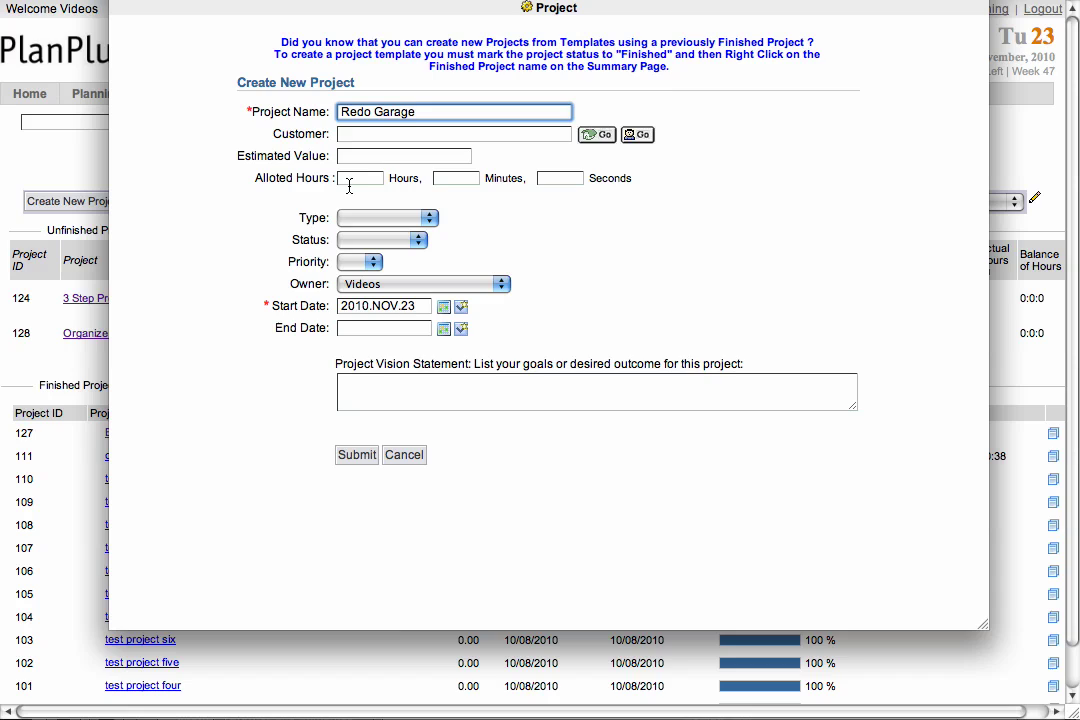
- Set the new project's type to Home and its priority to A1
left_click(428, 217)
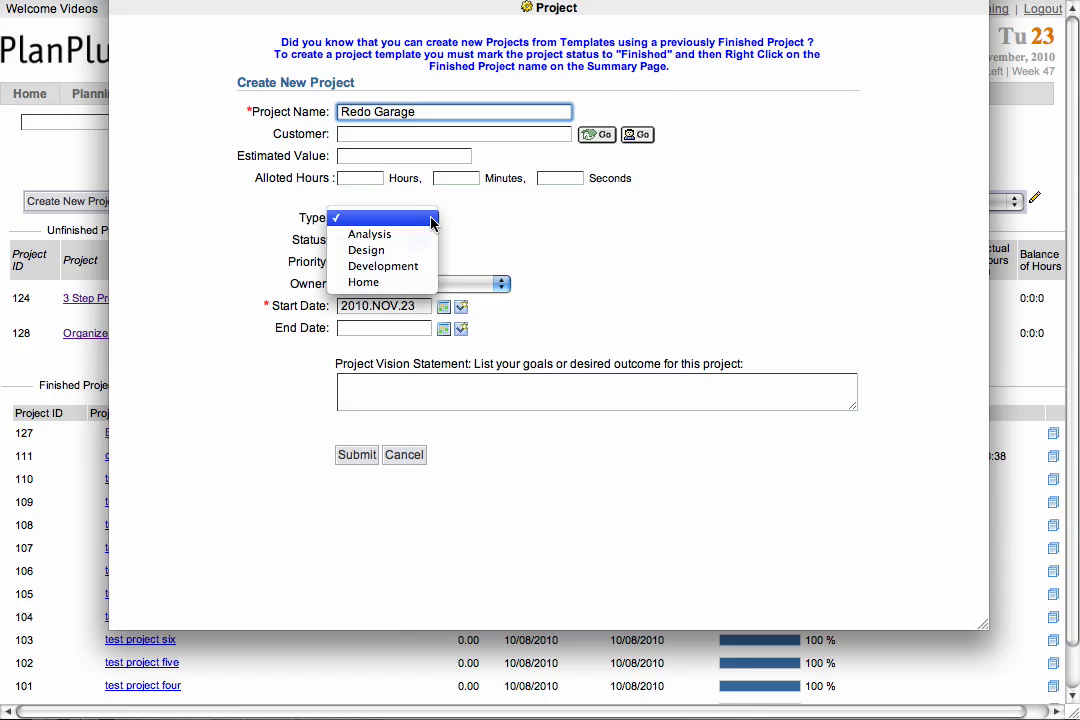
left_click(428, 284)
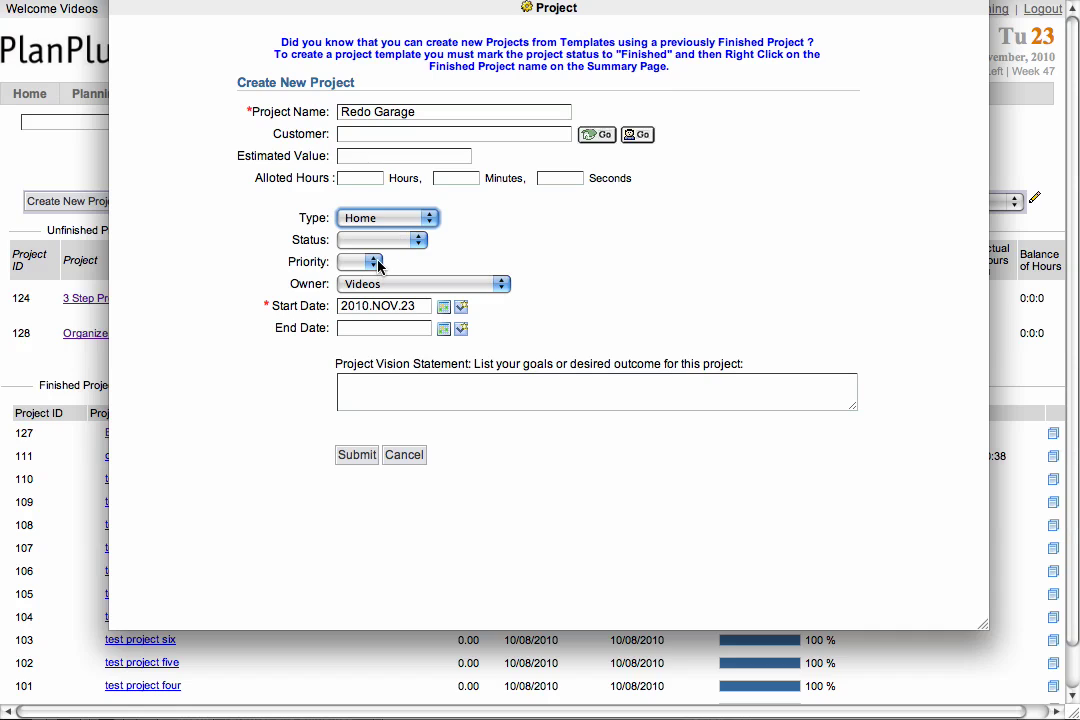
left_click(372, 263)
left_click(372, 287)
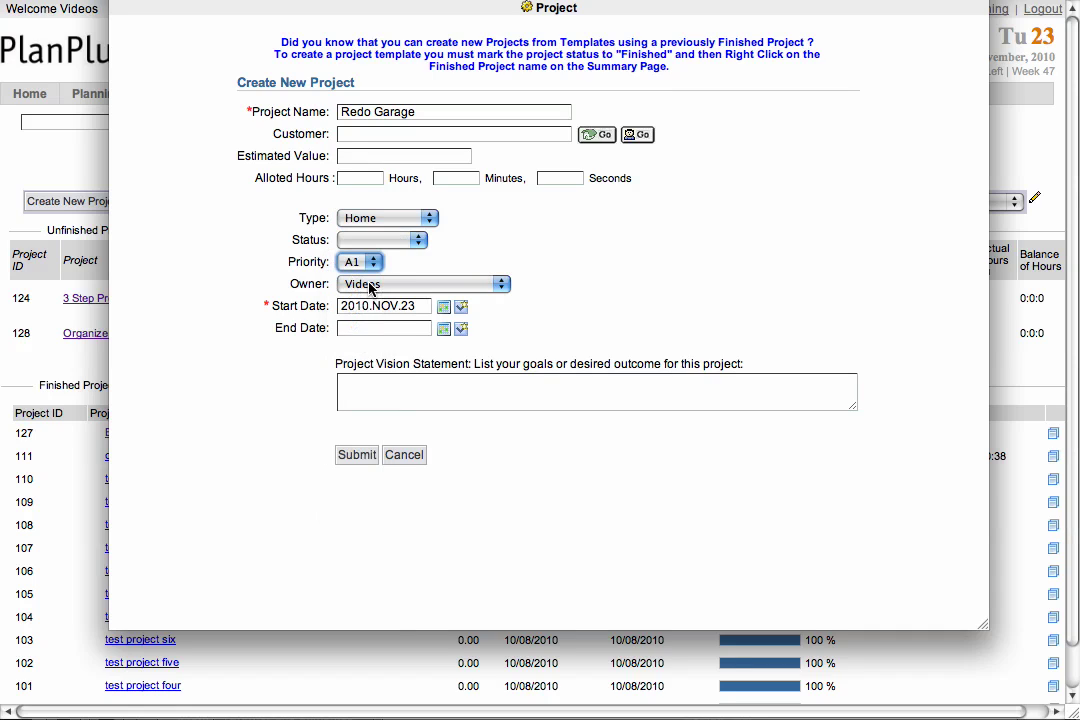
- Set the end date 7 days out (11/30/10) and submit the project with vision statement "Reorganize Garage for more quality time at home."
left_click(460, 329)
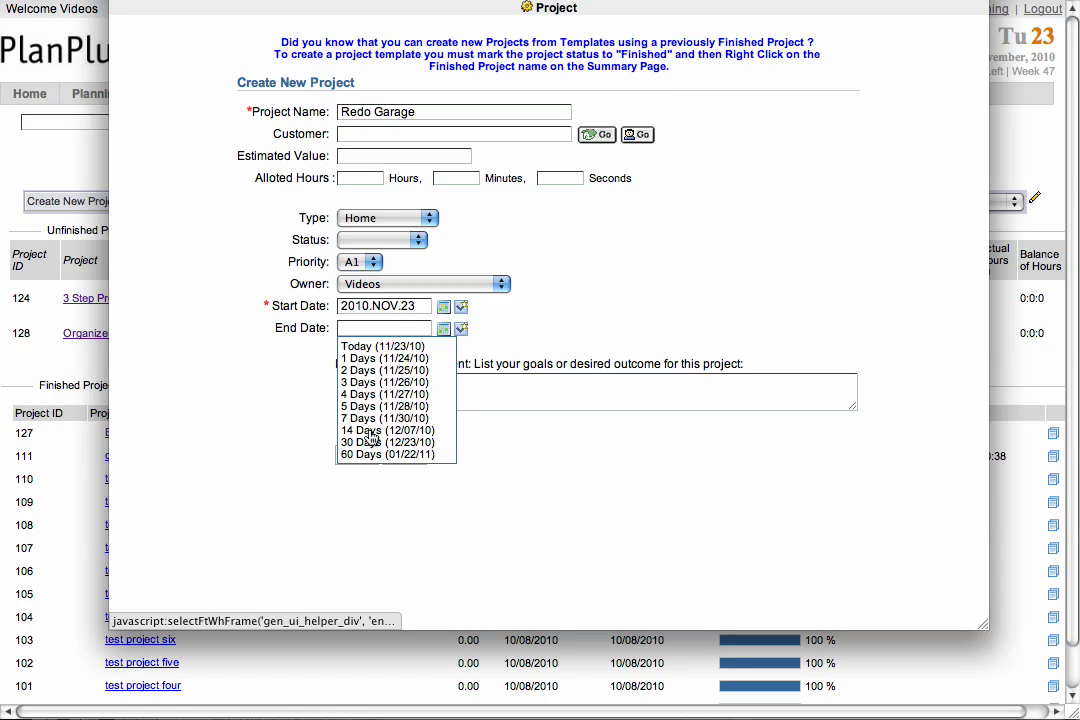
left_click(368, 419)
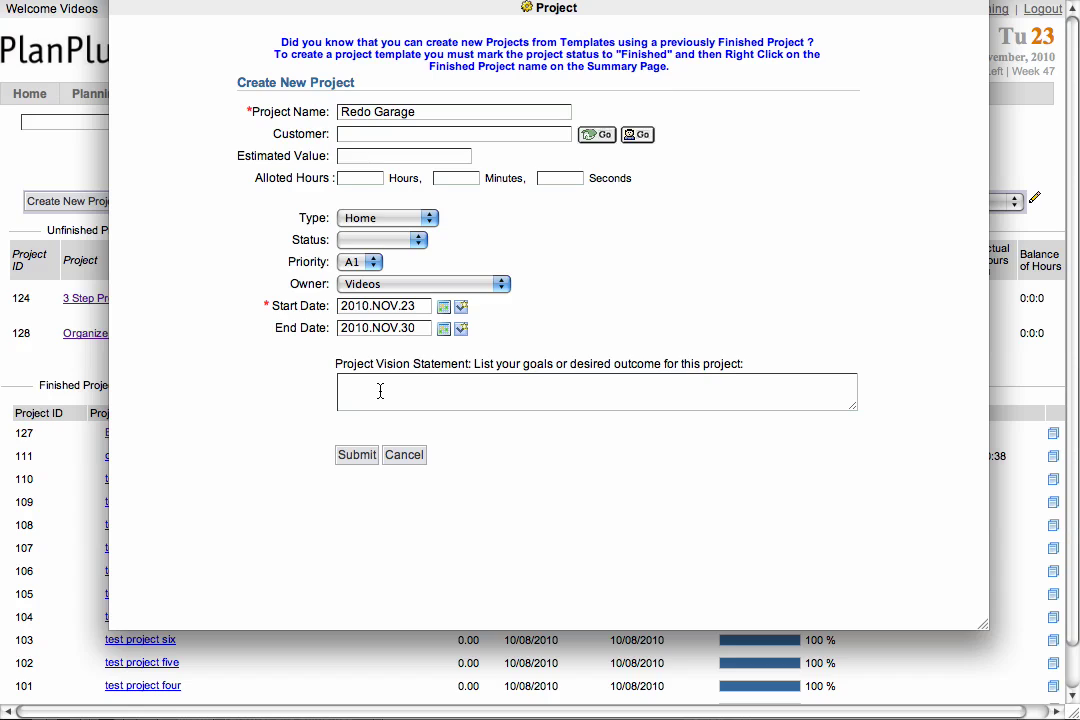
left_click(380, 391)
type("Reorganize Garage for more quality time at home.")
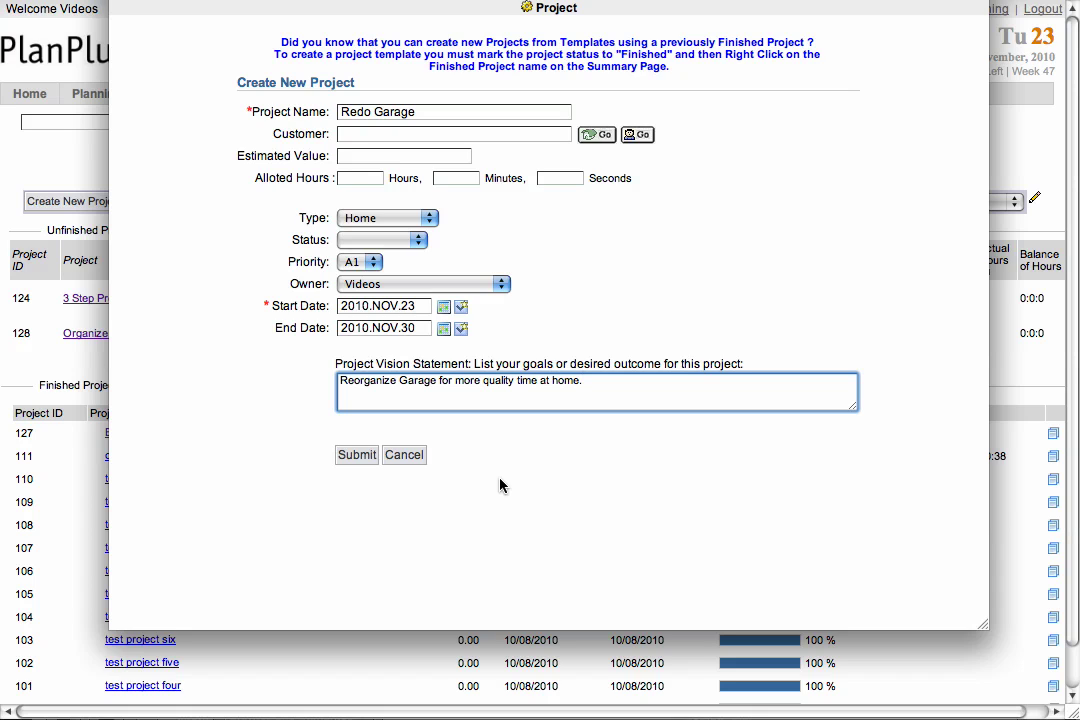
left_click(350, 456)
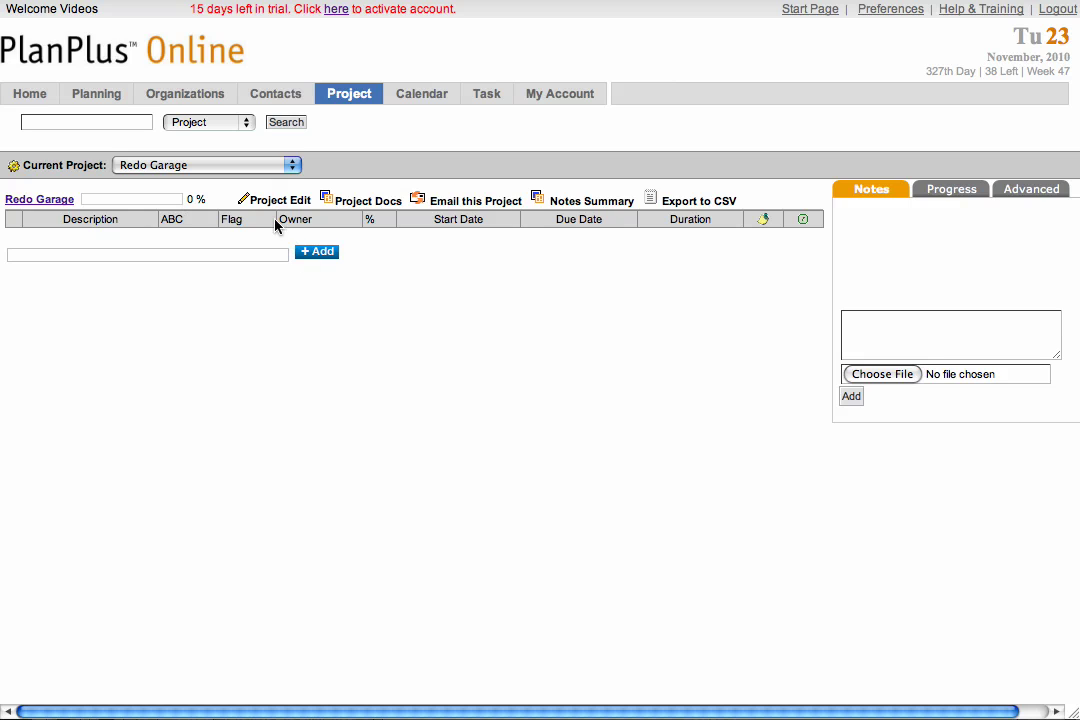
- Edit the Redo Garage project to change its priority to A2 and submit the change
left_click(278, 203)
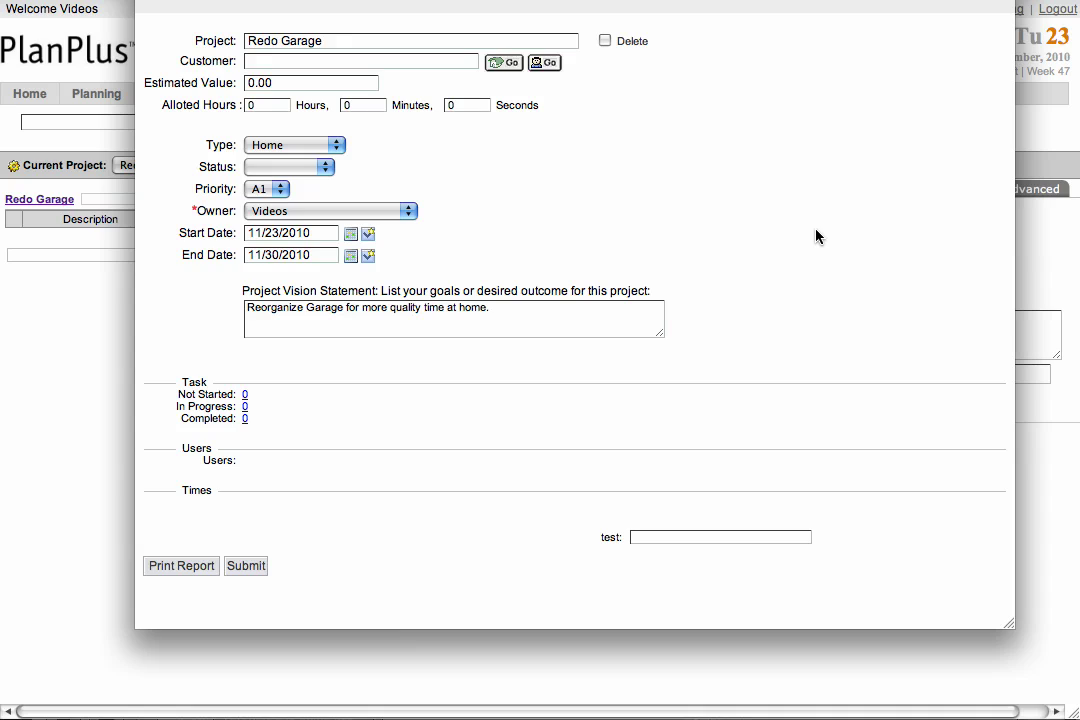
left_click(275, 190)
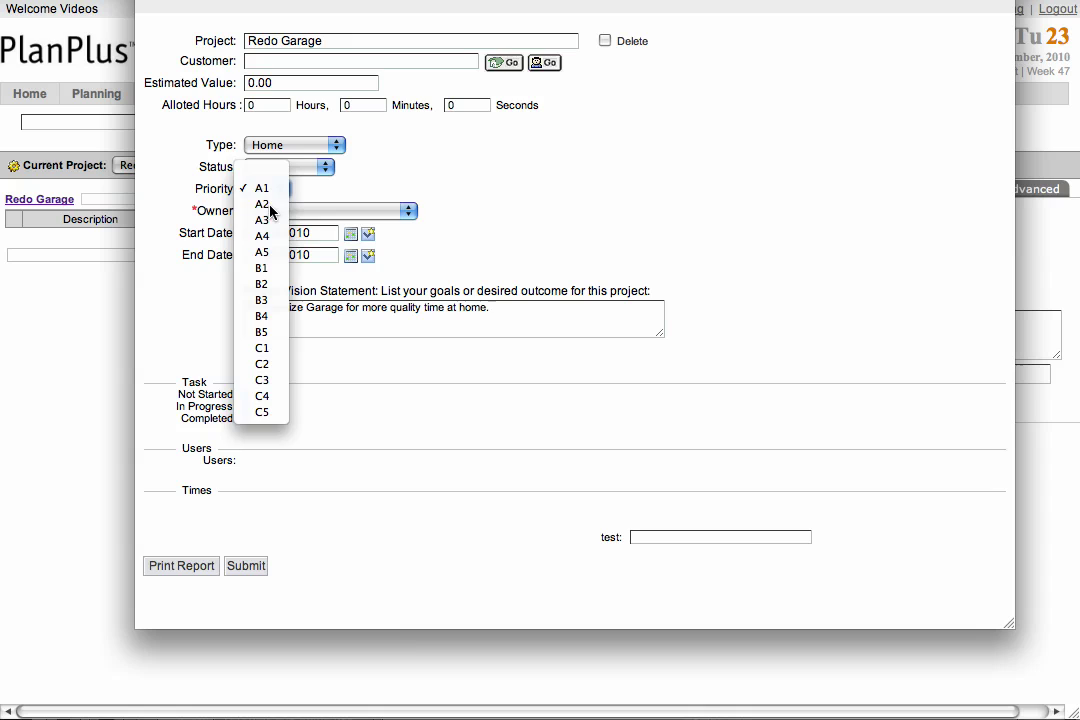
left_click(270, 205)
left_click(250, 568)
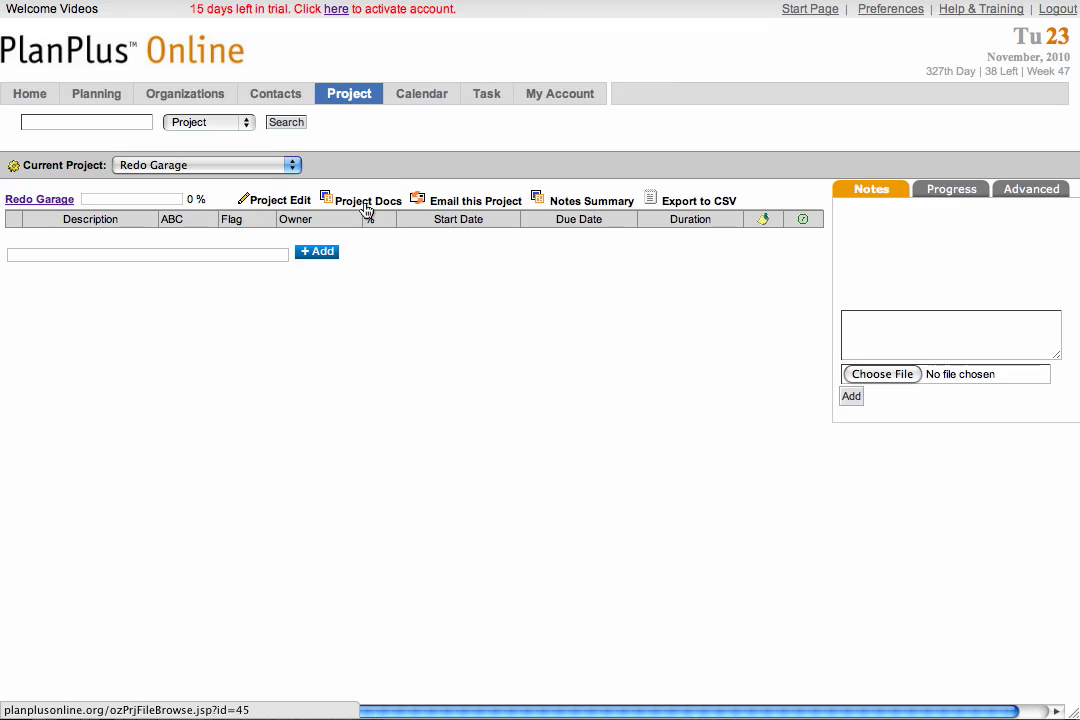
- View the email message prepared for sharing the Redo Garage project and close it unsent
left_click(474, 202)
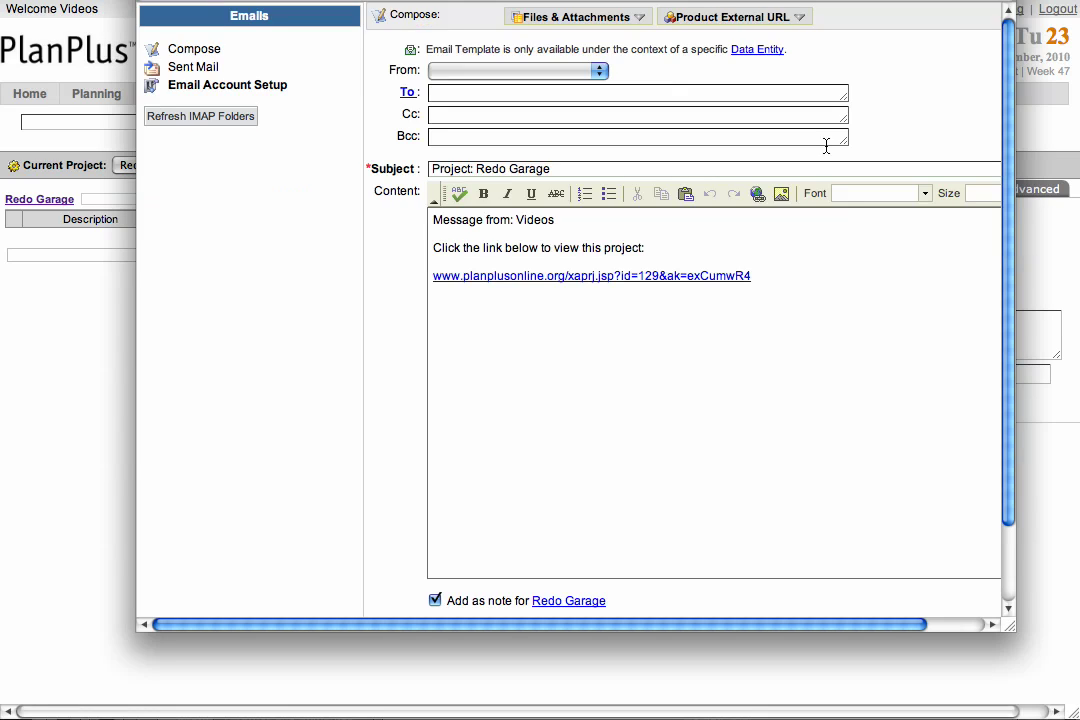
key("super+w")
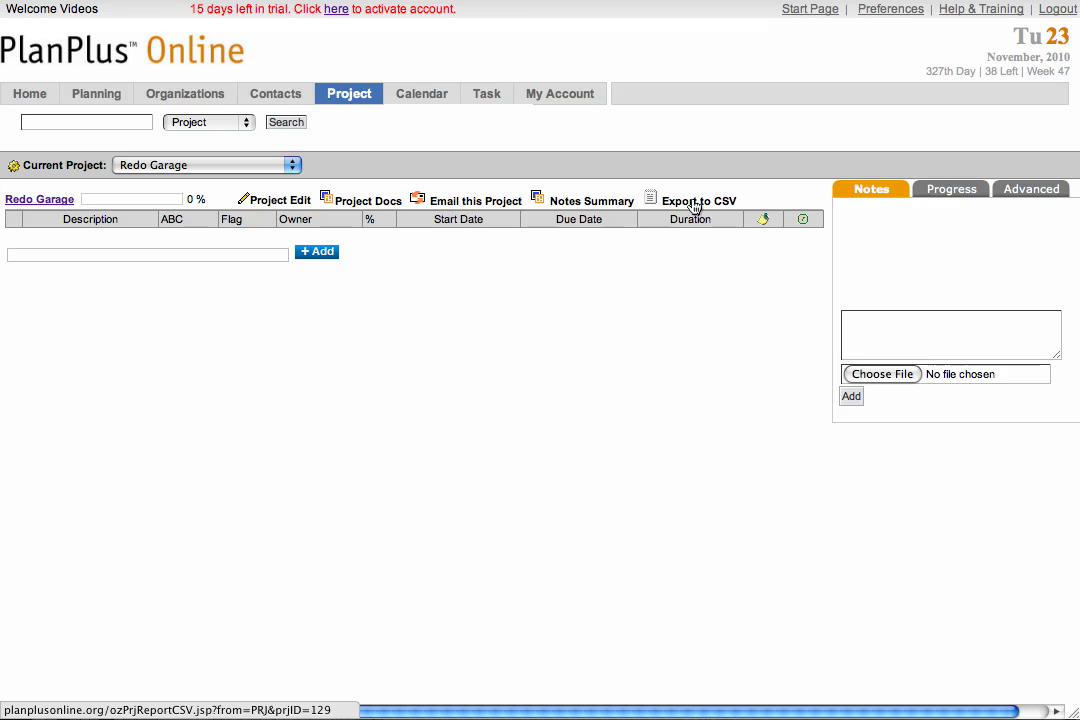
- Add the project tasks "Build and organize tool area", "Find Contractor to build" and "Buy supplies"
left_click(43, 258)
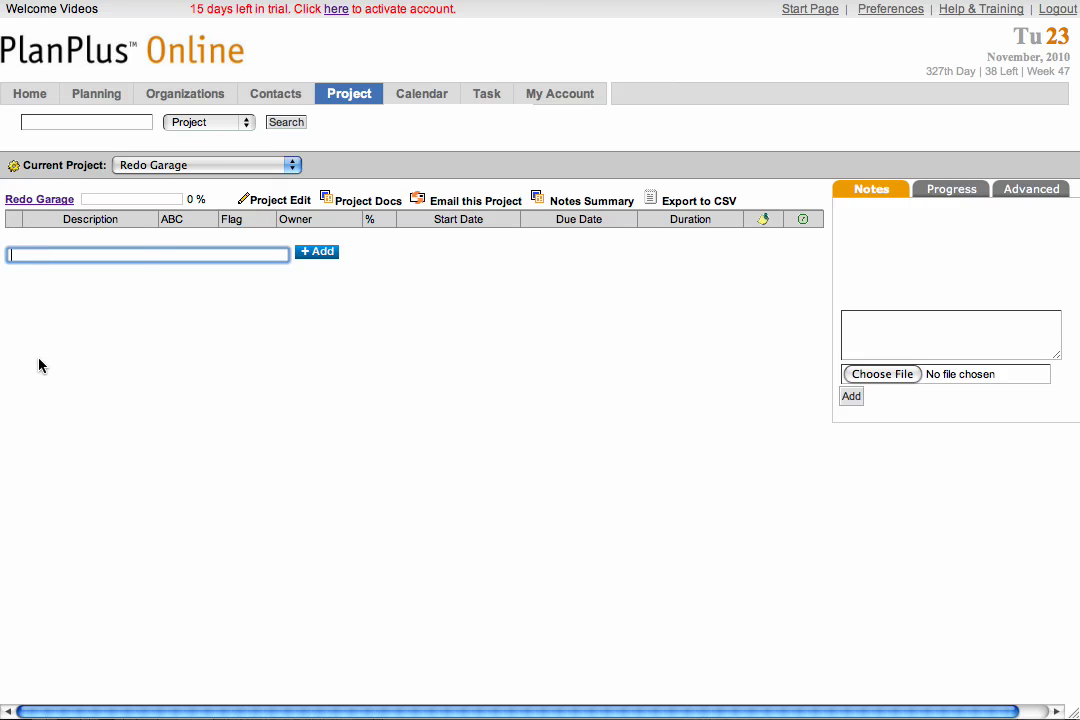
type("Build and organize tool area")
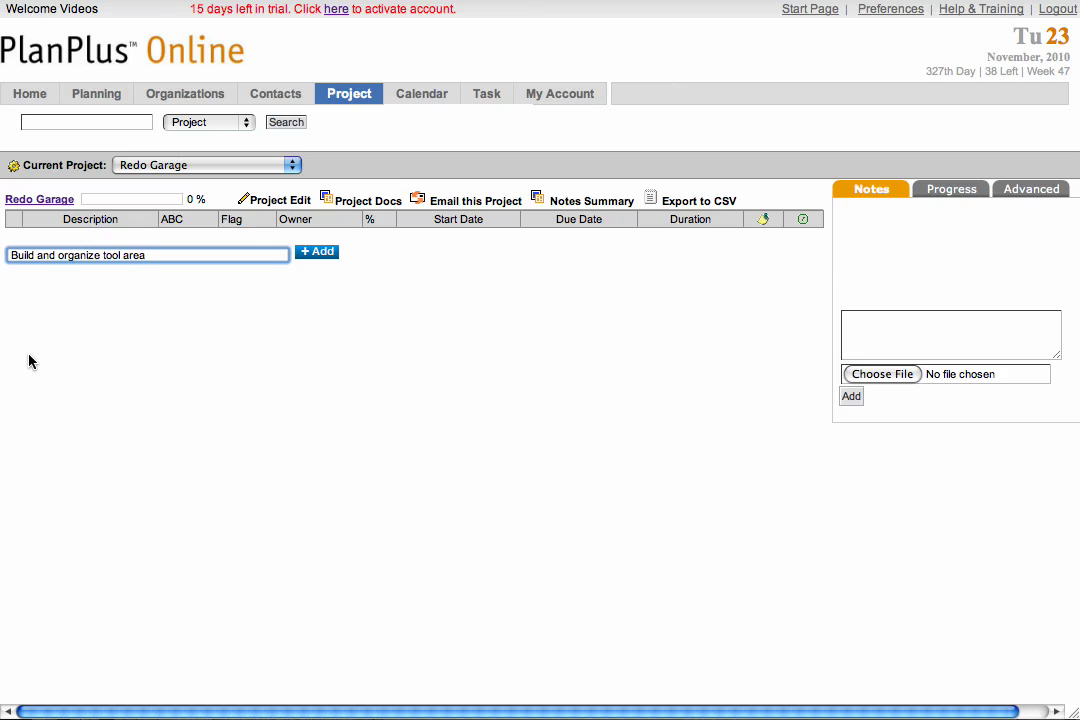
key("Return")
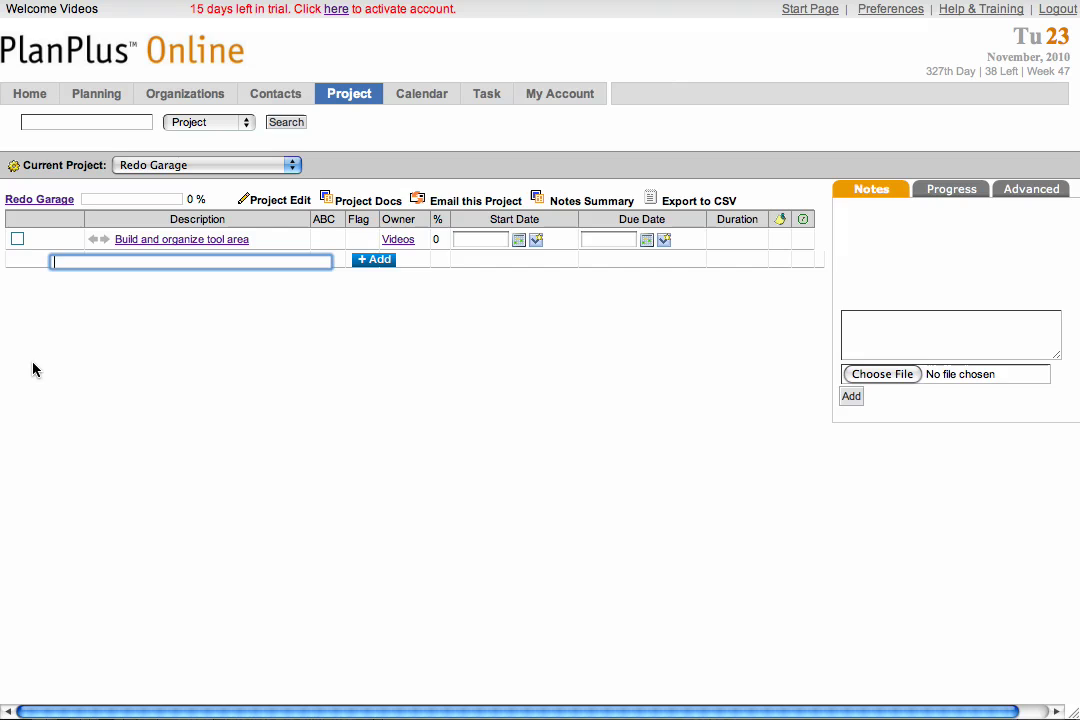
type("Find Contractor to build")
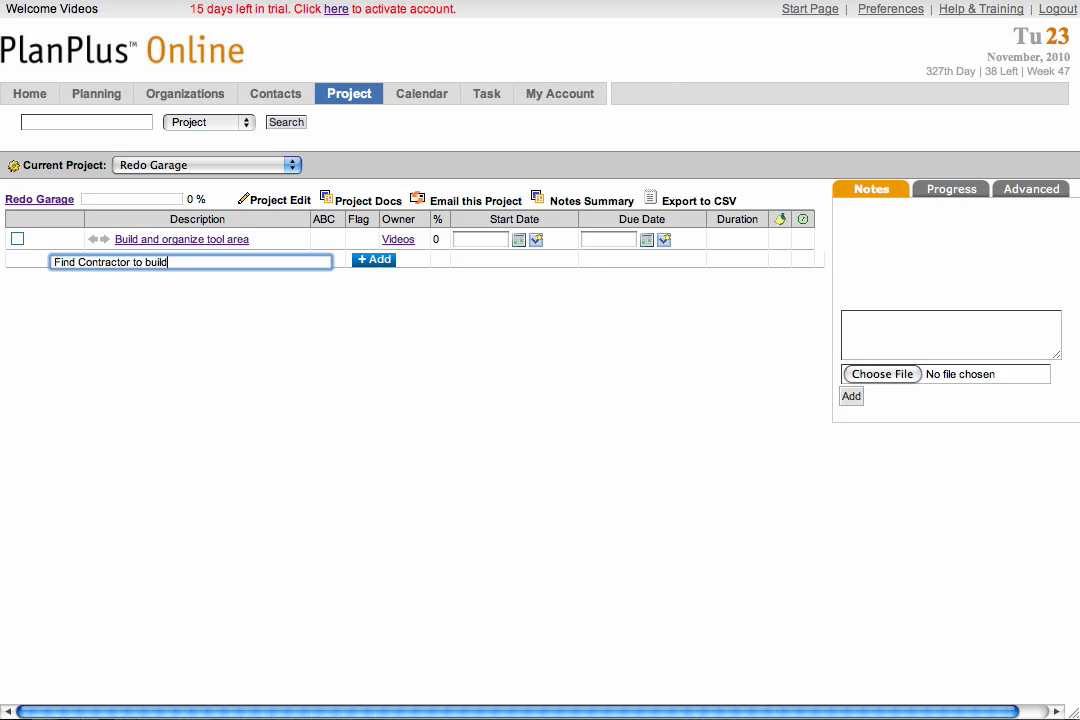
key("Return")
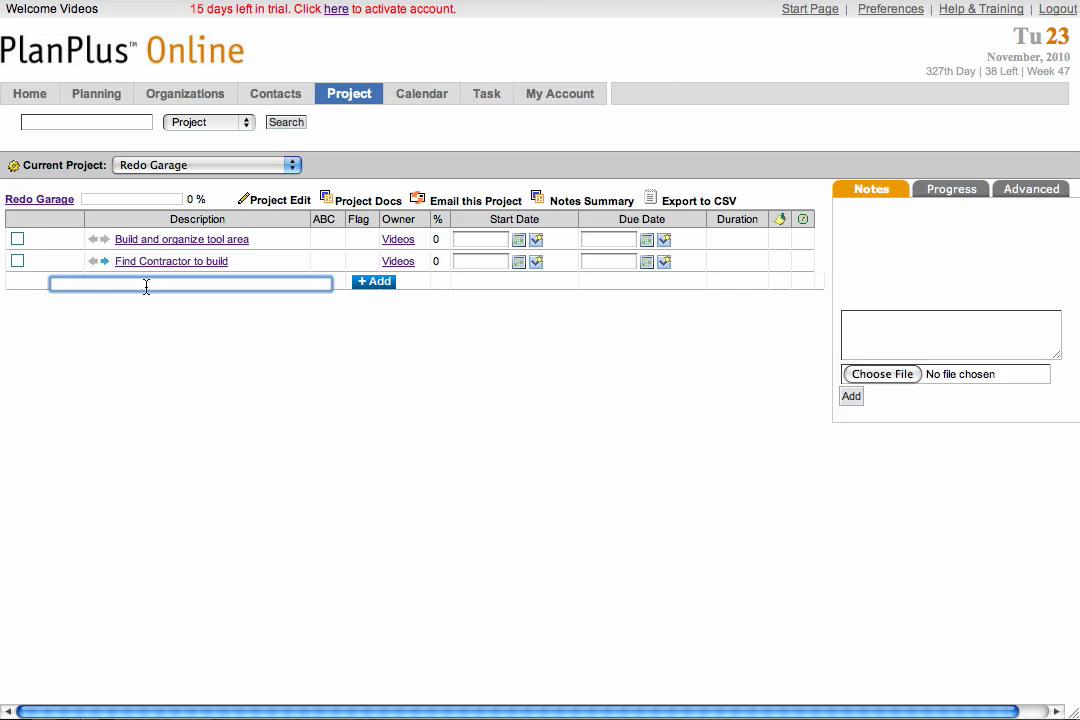
type("Buy supplies")
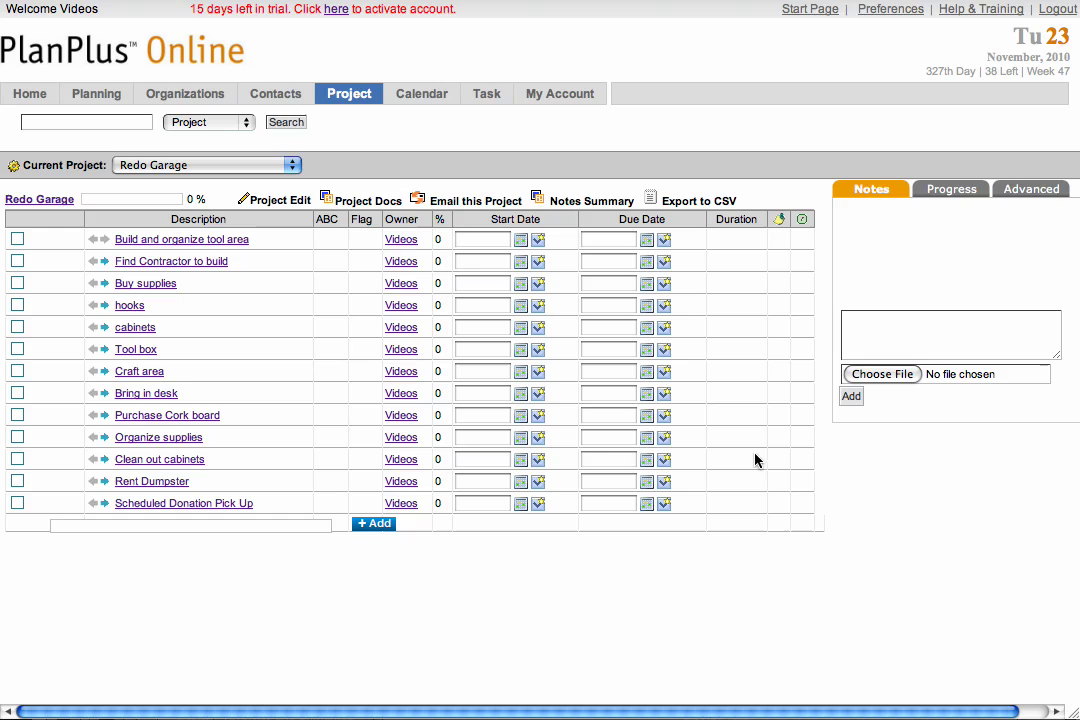
- Give the "Build and organize tool area" task priority A1 and a green flag
left_click(17, 239)
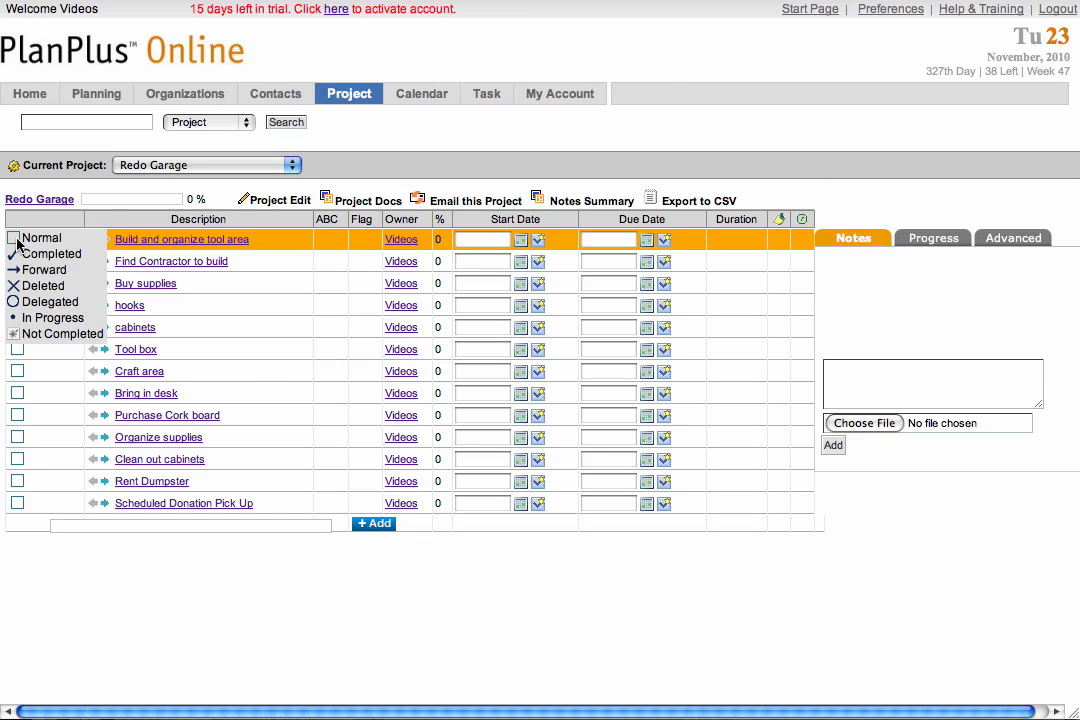
left_click(327, 241)
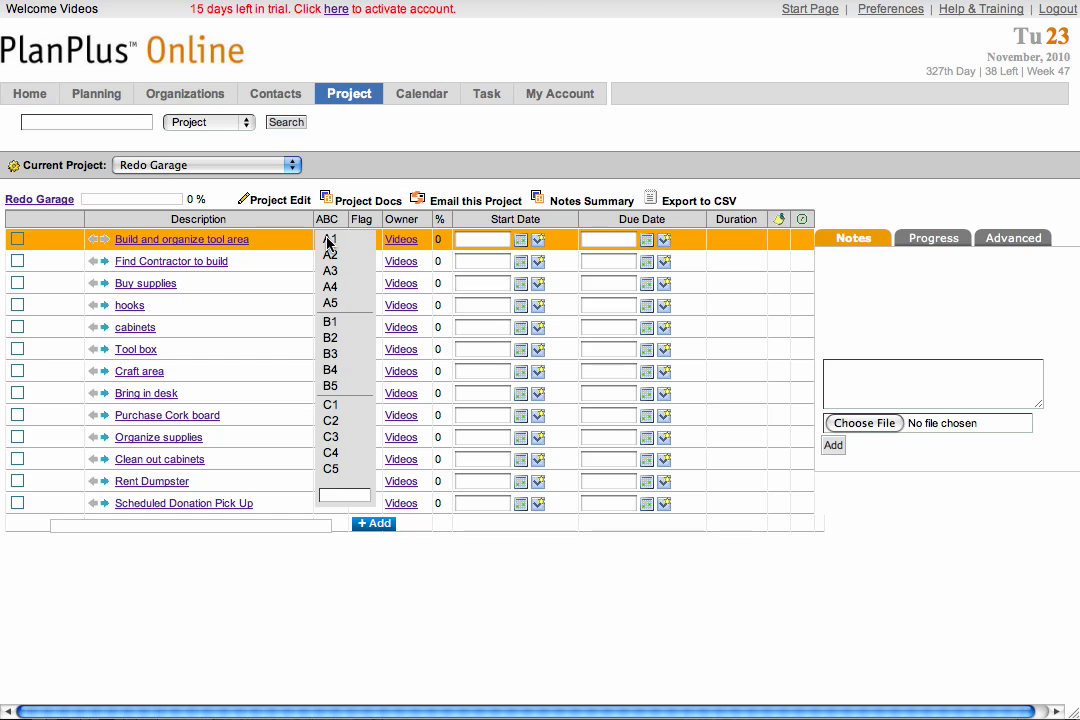
left_click(331, 240)
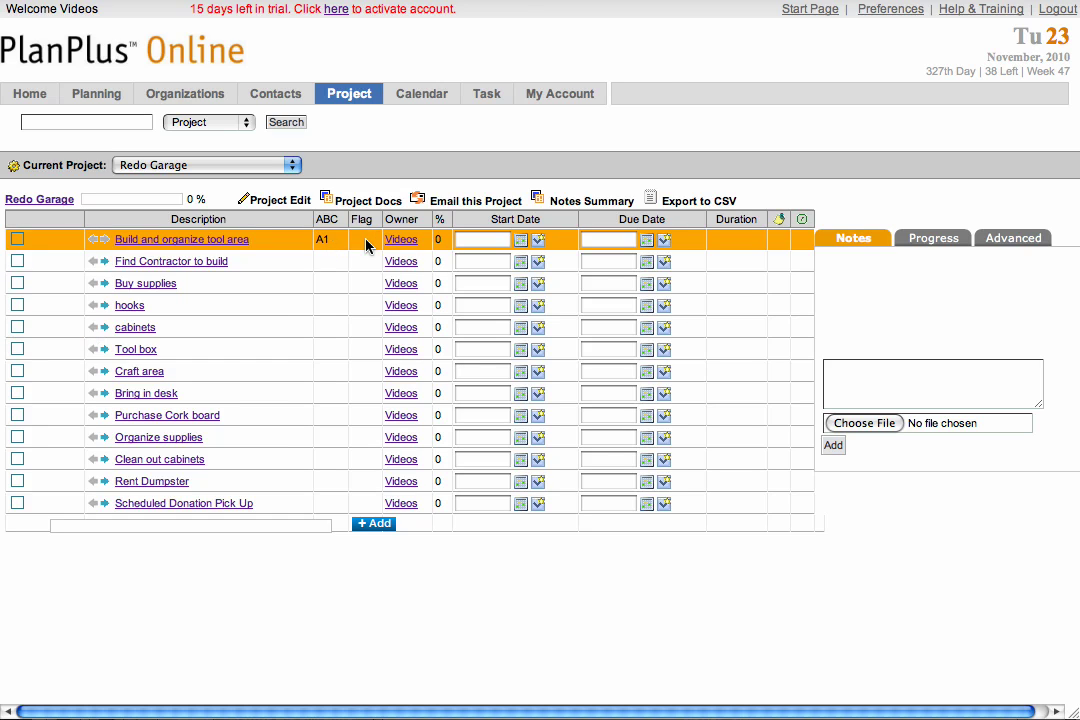
left_click(363, 241)
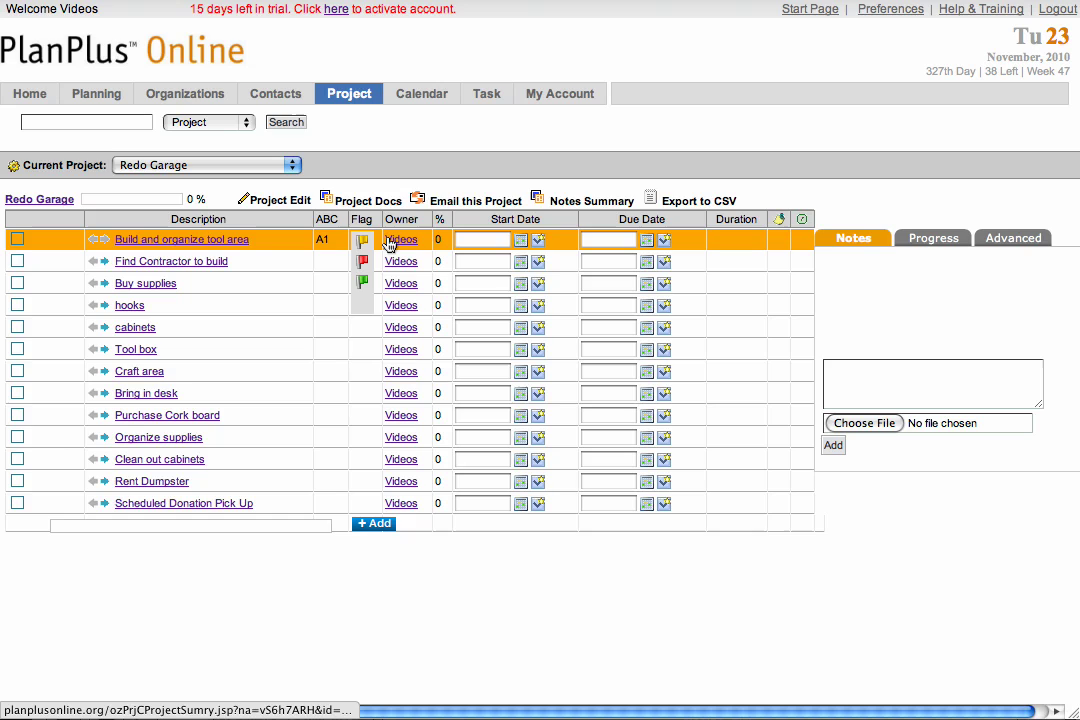
left_click(362, 283)
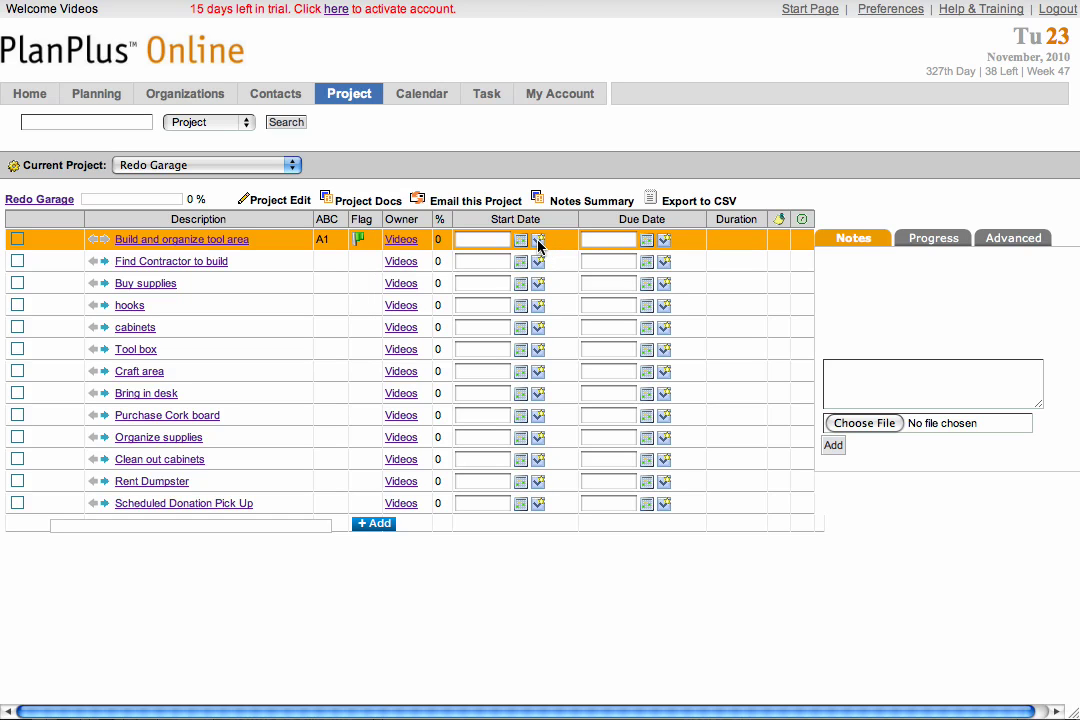
- Set the "Build and organize tool area" task's start date to 7 days out (11/30/10) and due date to 14 days out (12/07/10)
left_click(538, 241)
left_click(505, 329)
left_click(664, 241)
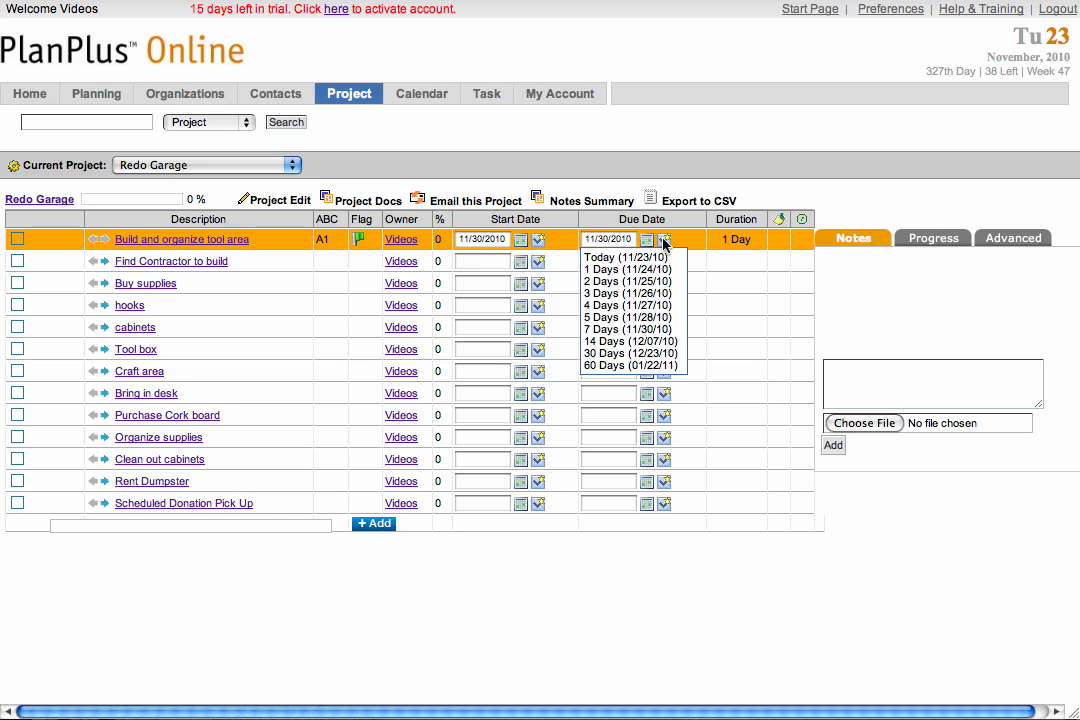
left_click(630, 341)
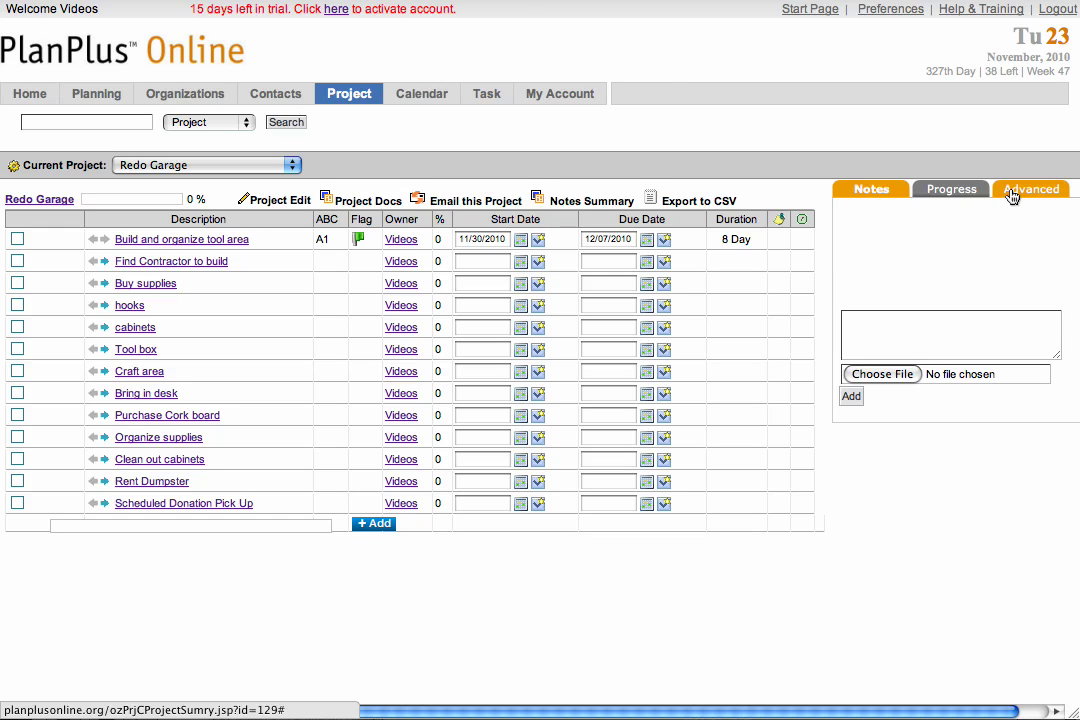
- Add the note "Notes" to the Redo Garage project and view the project's progress and advanced details
left_click(856, 328)
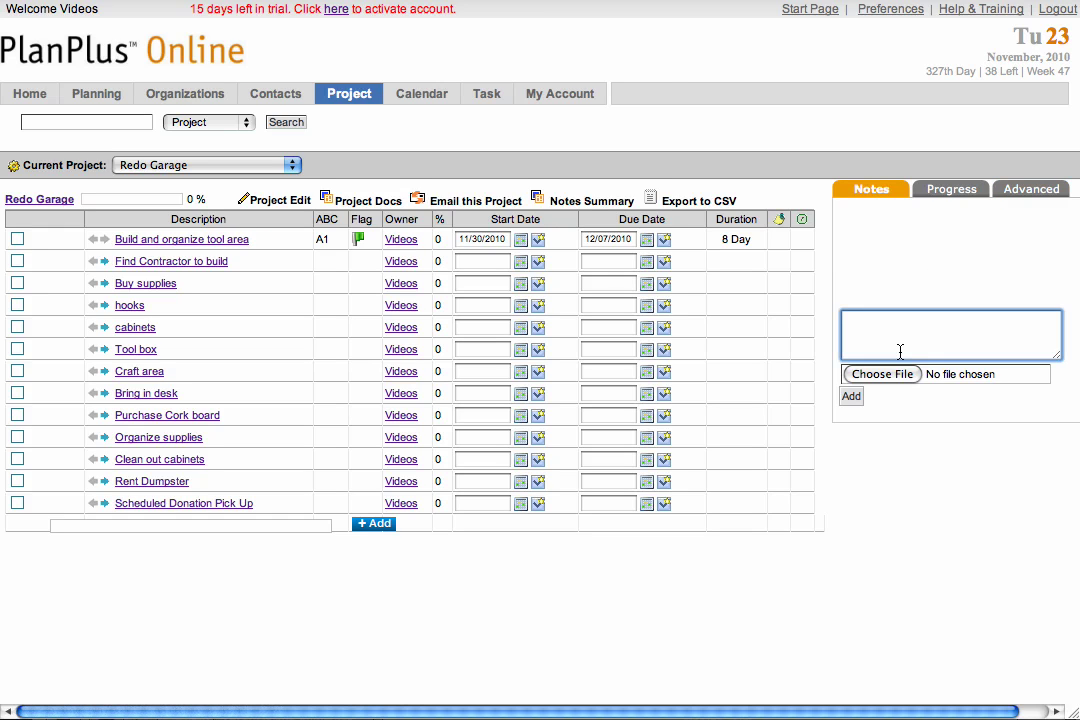
type("Notes")
left_click(852, 397)
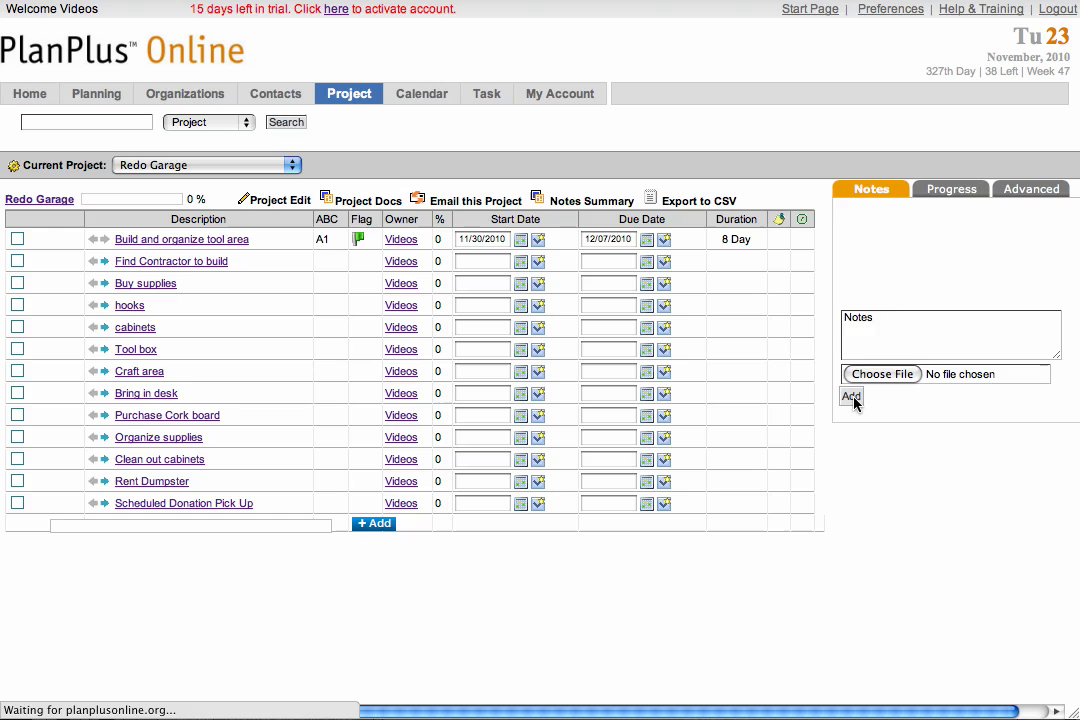
left_click(945, 192)
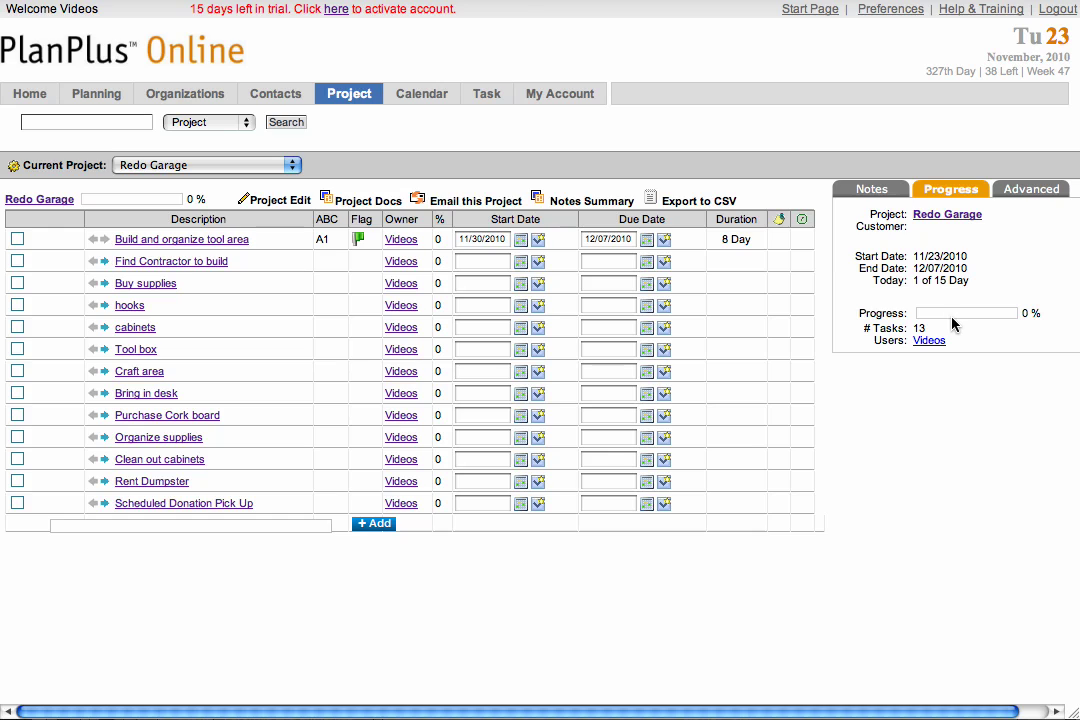
left_click(1034, 192)
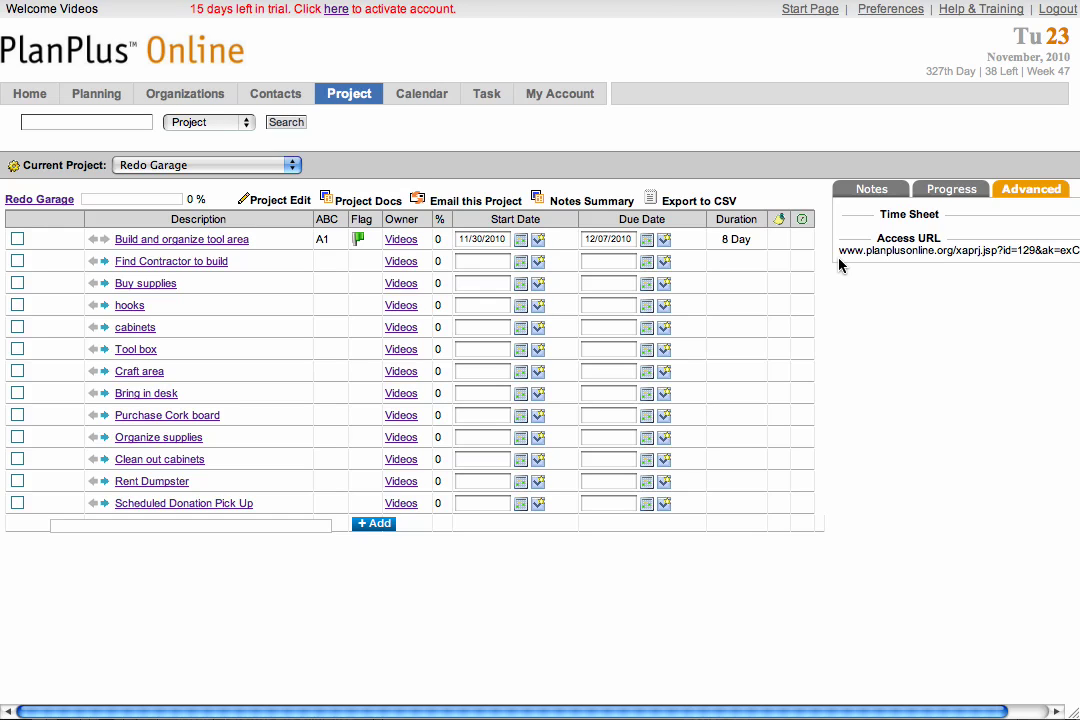
- Set the progress of the "Build and organize tool area" task to 50 and submit it
left_click(51, 241)
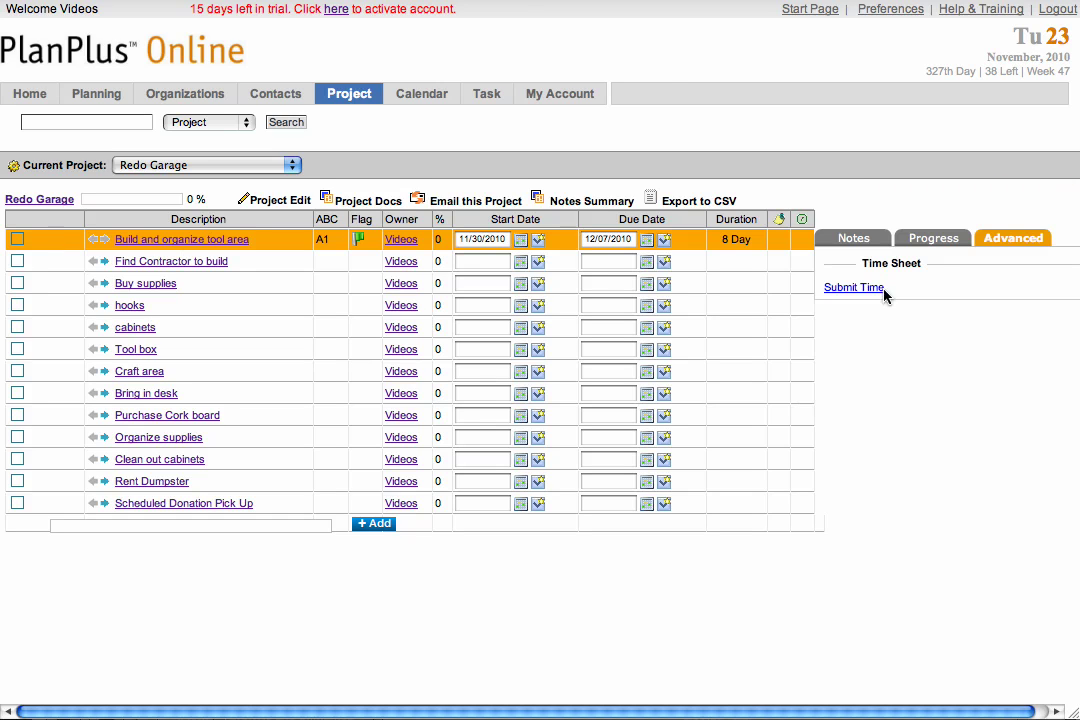
left_click(848, 239)
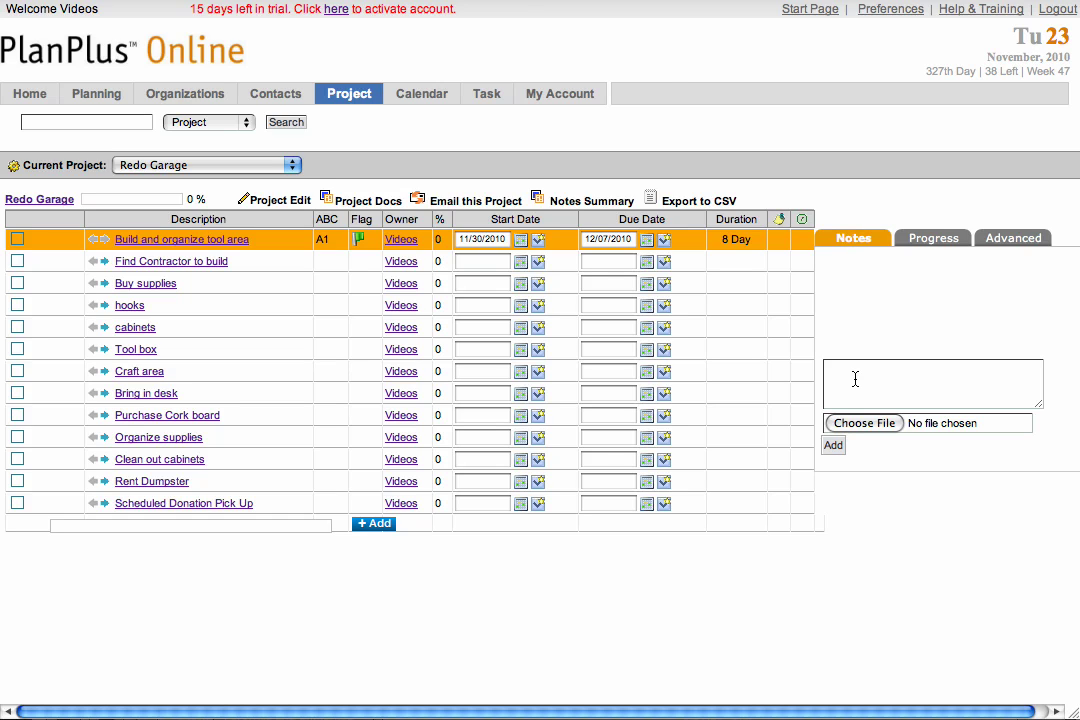
left_click(926, 240)
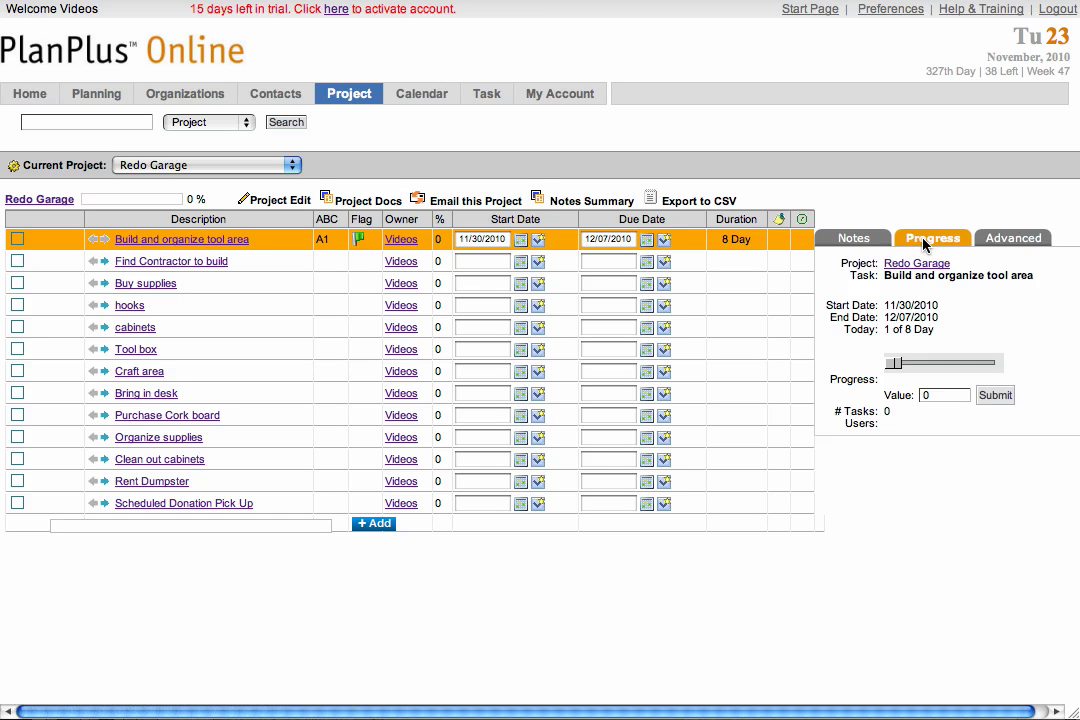
double_click(931, 397)
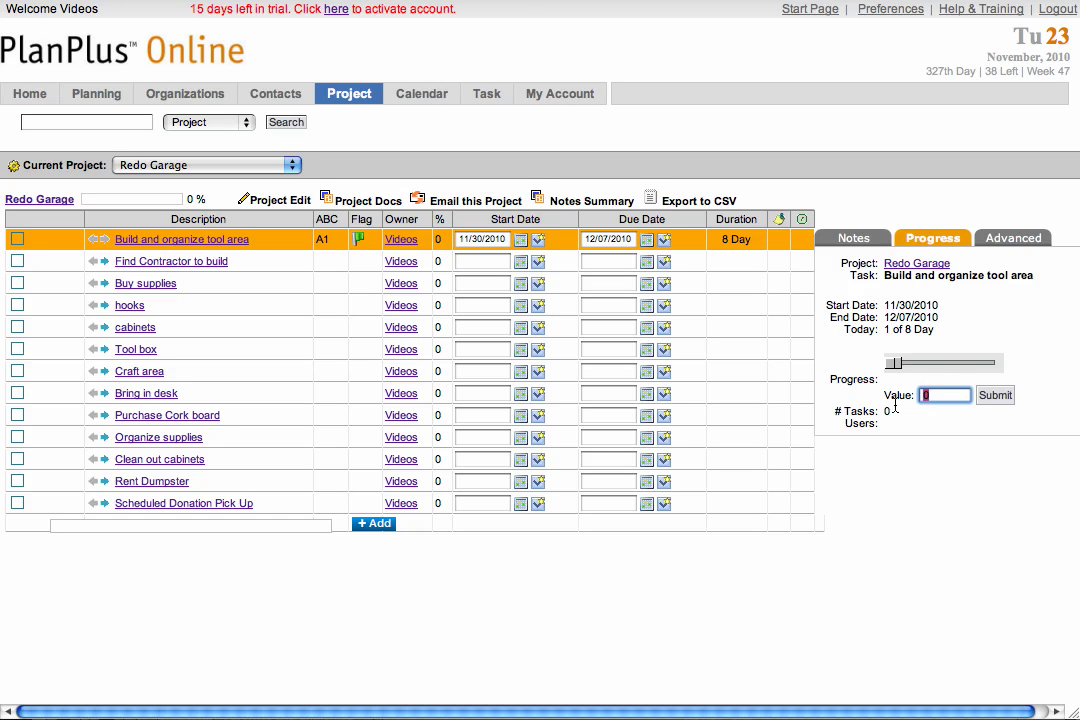
type("50")
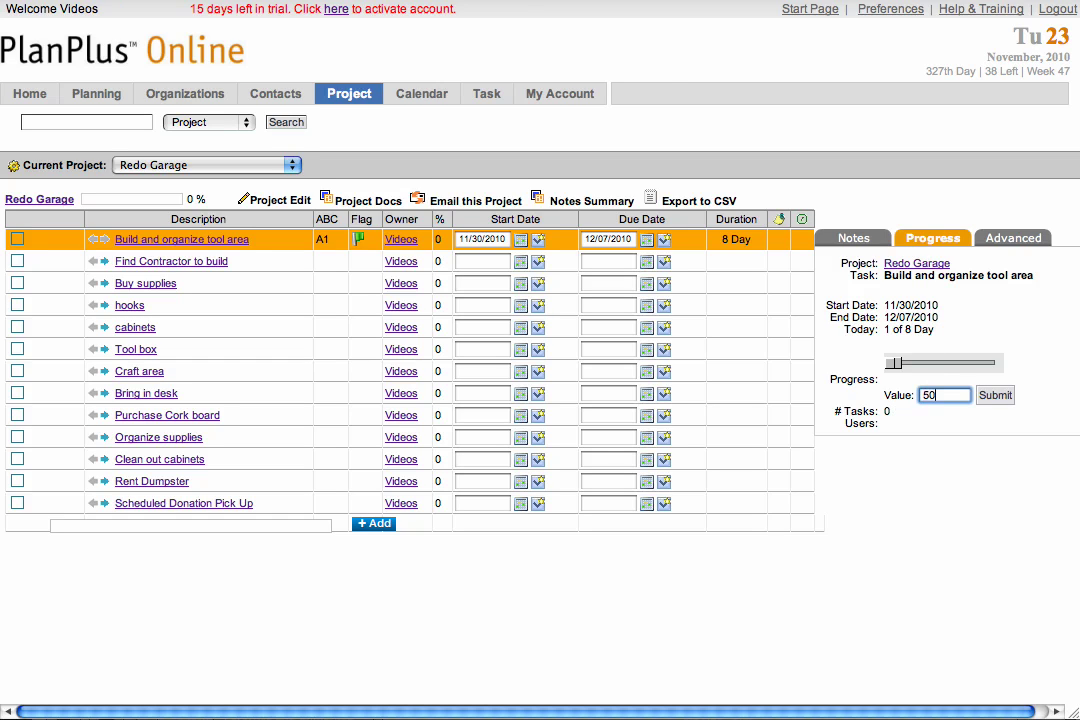
left_click(998, 397)
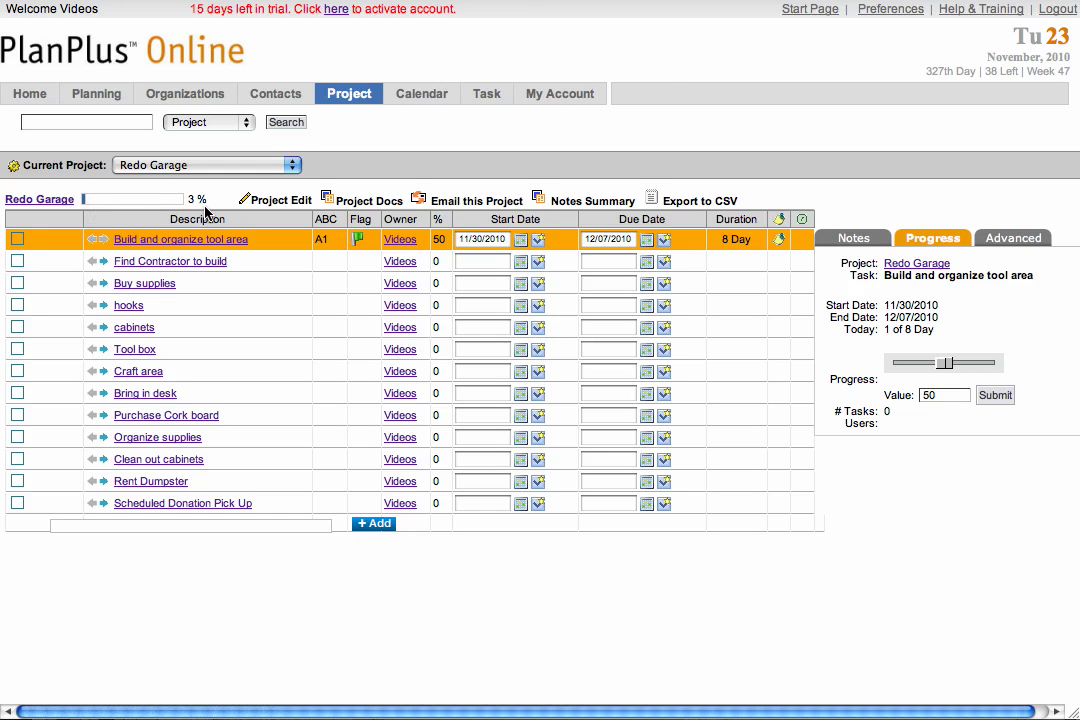
- Open time submission for the "Build and organize tool area" task, run the time clock briefly and transfer its time to the time sheet
left_click(1017, 241)
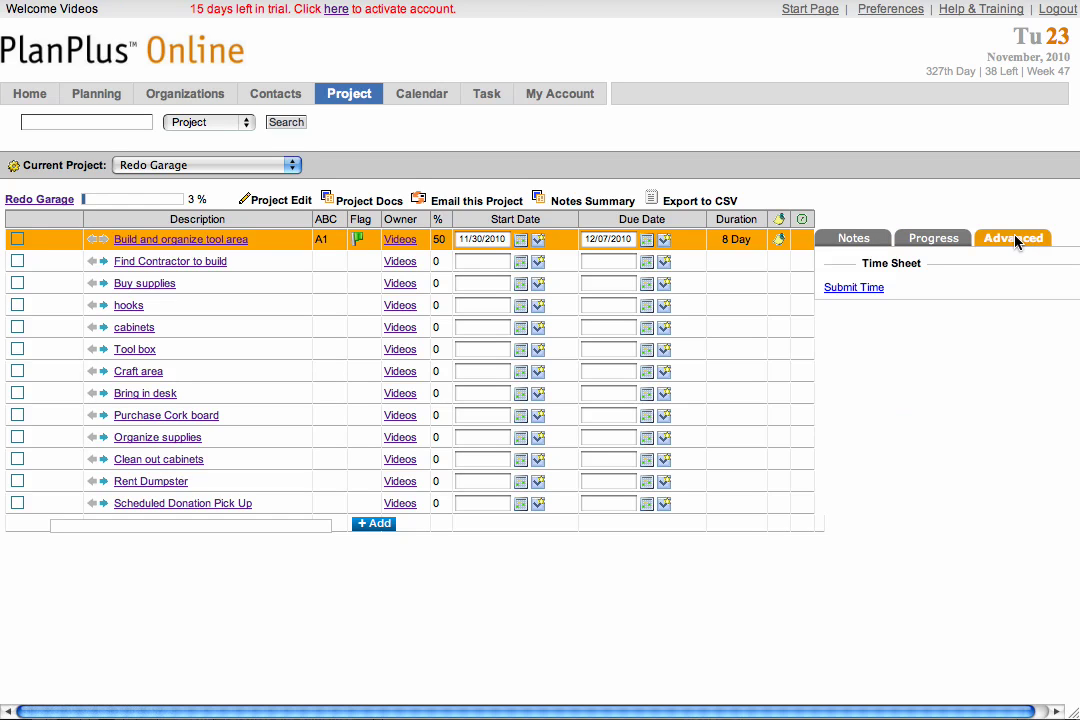
left_click(850, 288)
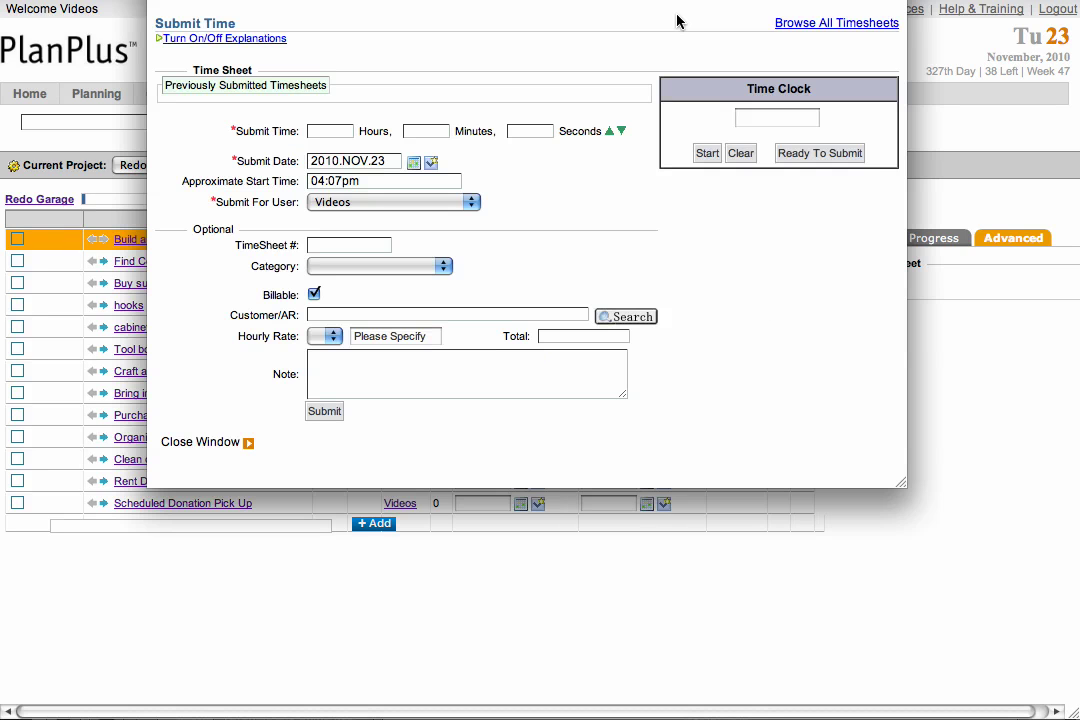
left_click(706, 155)
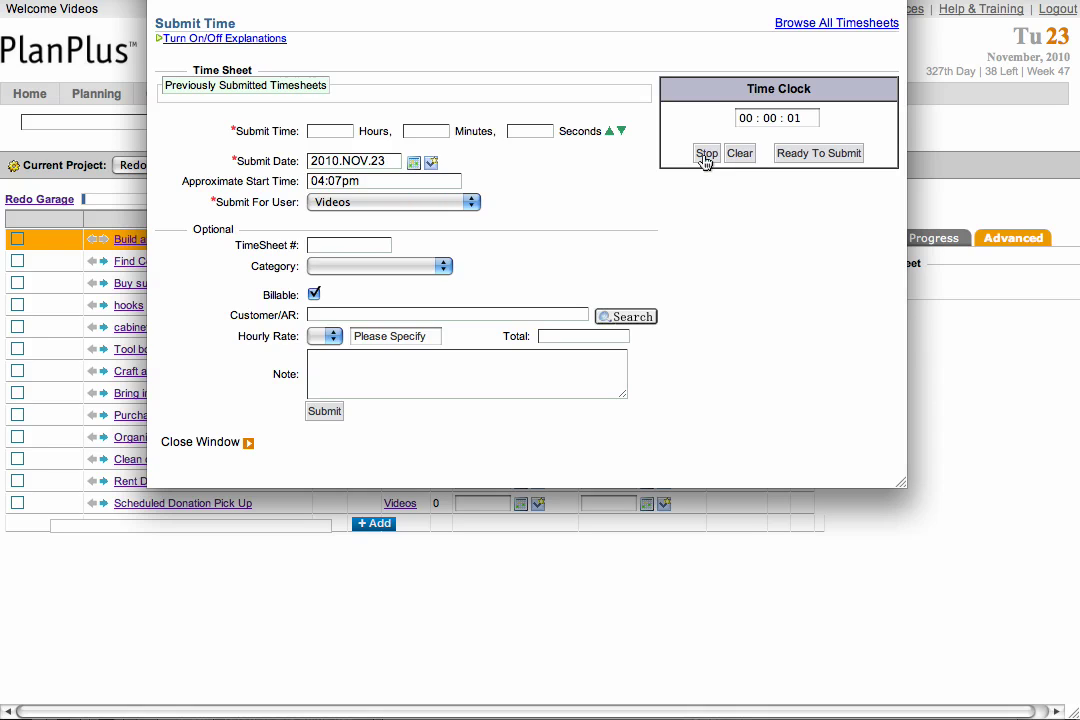
left_click(706, 155)
left_click(820, 155)
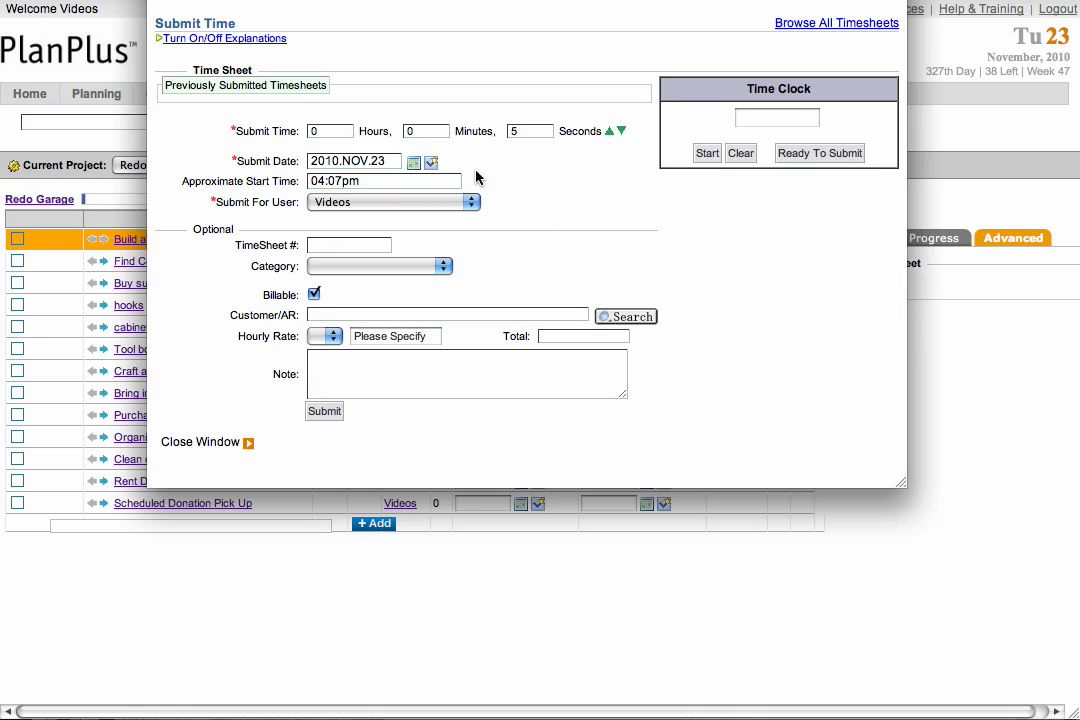
- Change the time sheet entry to 1 hour, 0 minutes, 0 seconds, submit it and browse all timesheets
left_click_drag(322, 131, 286, 136)
type("1")
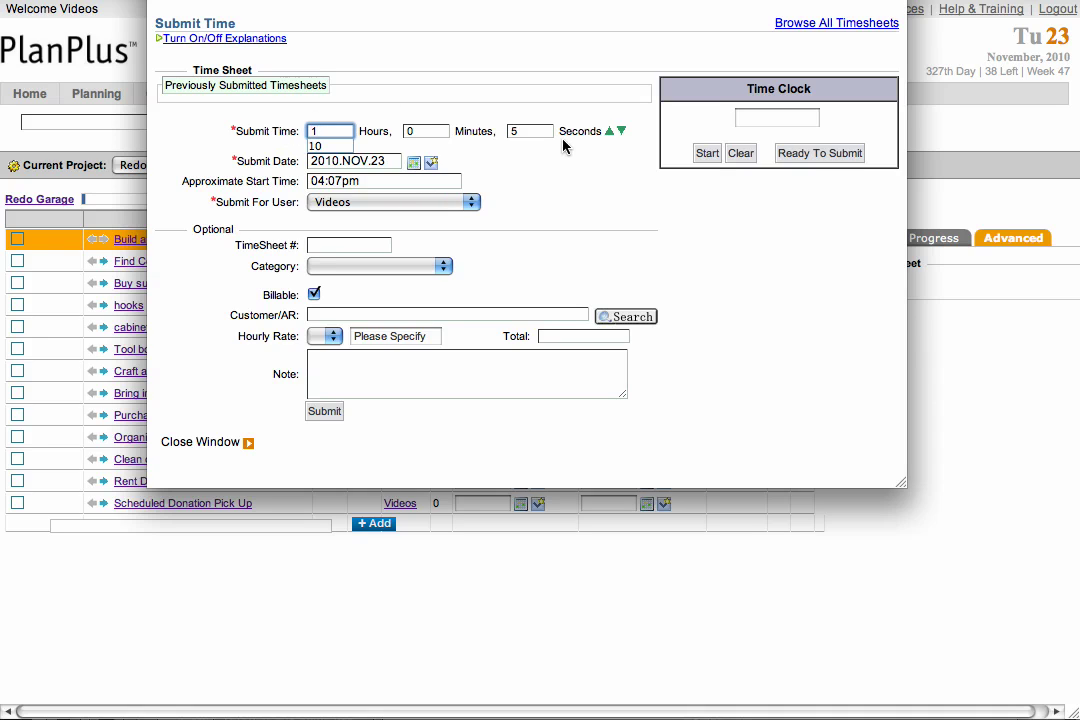
key("Tab")
key("Tab")
type("0")
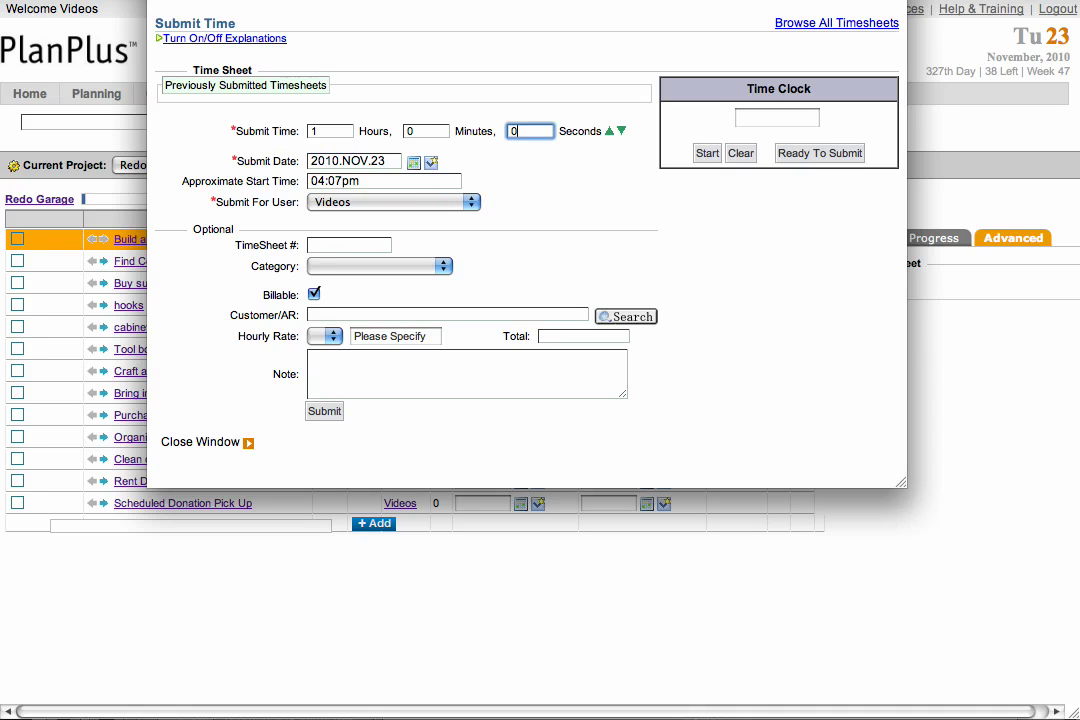
left_click(555, 177)
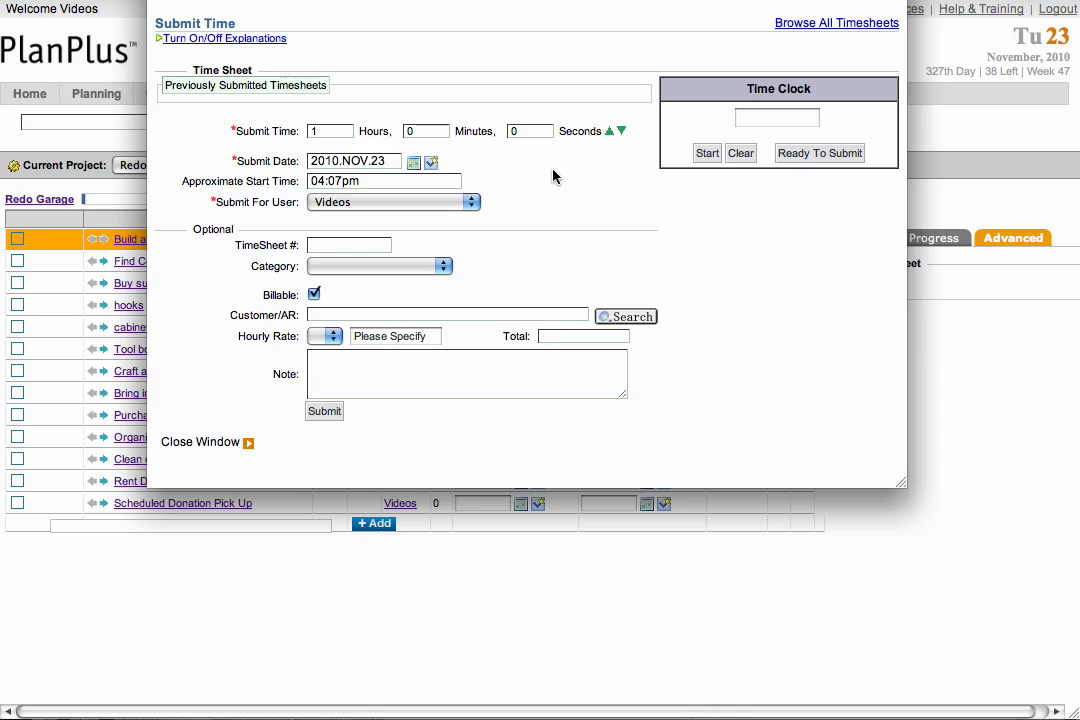
left_click(326, 413)
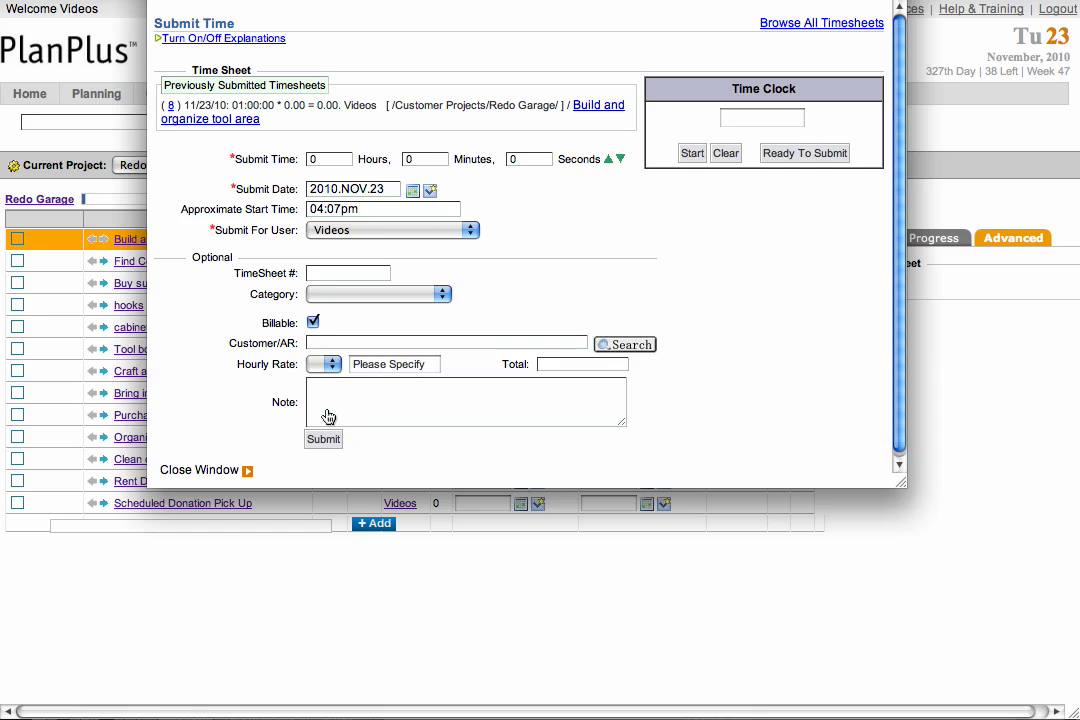
left_click(812, 24)
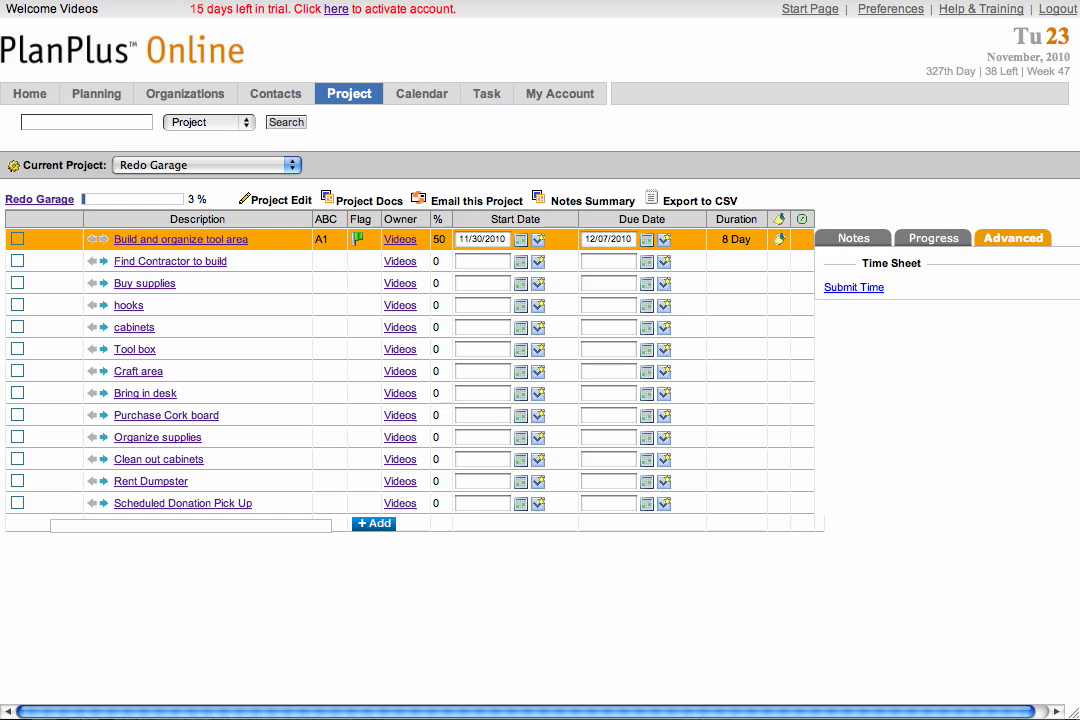
- Indent the tasks "Find Contractor to build", "Buy supplies" and "hooks" beneath "Build and organize tool area"
left_click(104, 263)
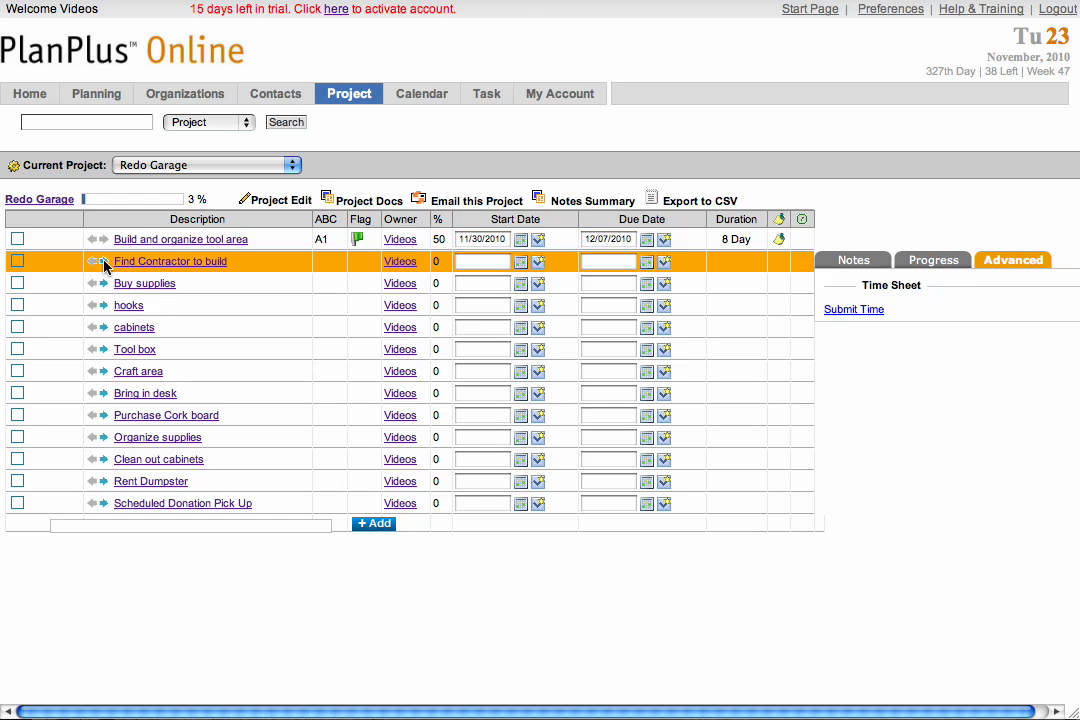
left_click(104, 262)
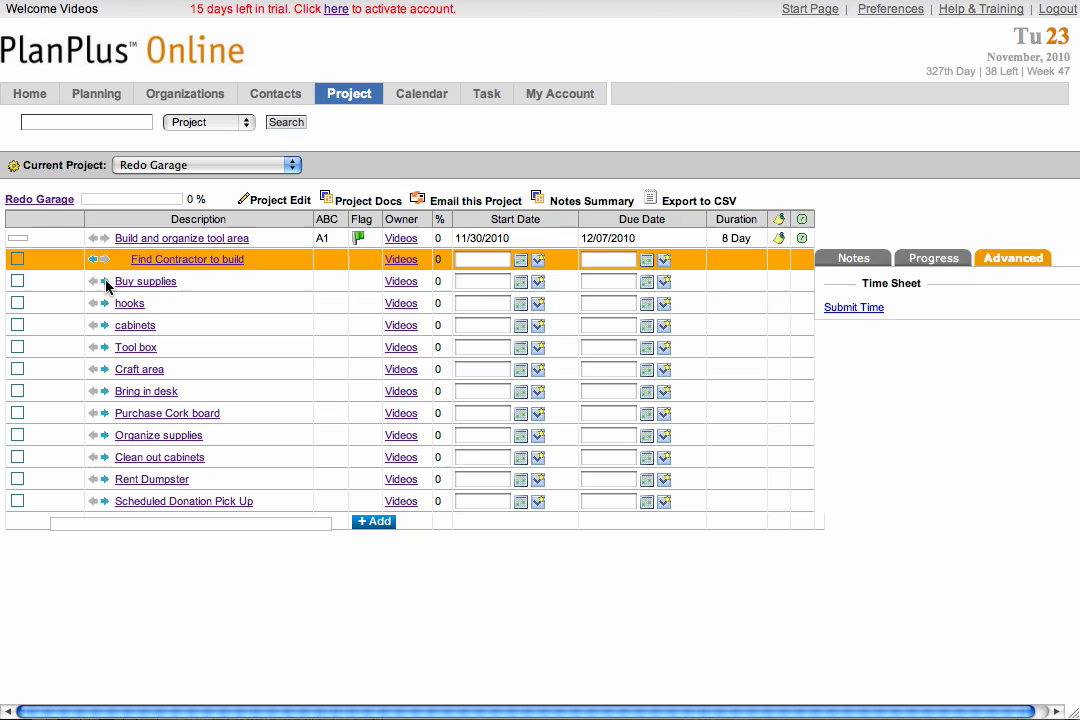
left_click(106, 284)
left_click(105, 306)
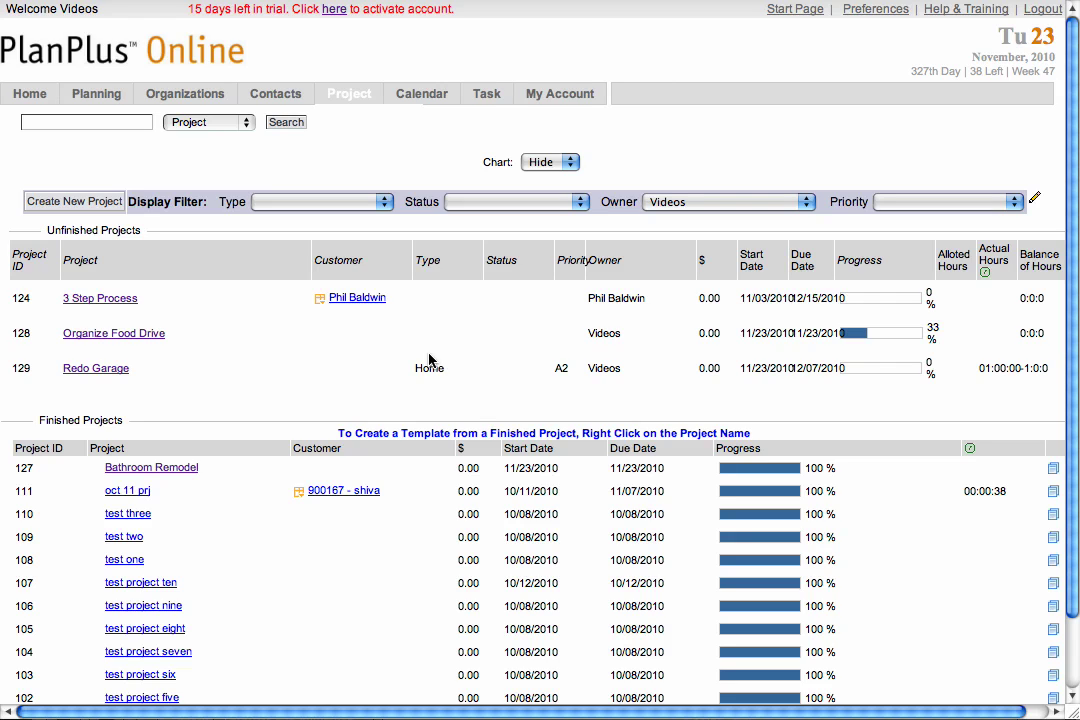
- Make a template from the finished Bathroom Remodel project, specifying the project timeframe with a template start date
right_click(130, 470)
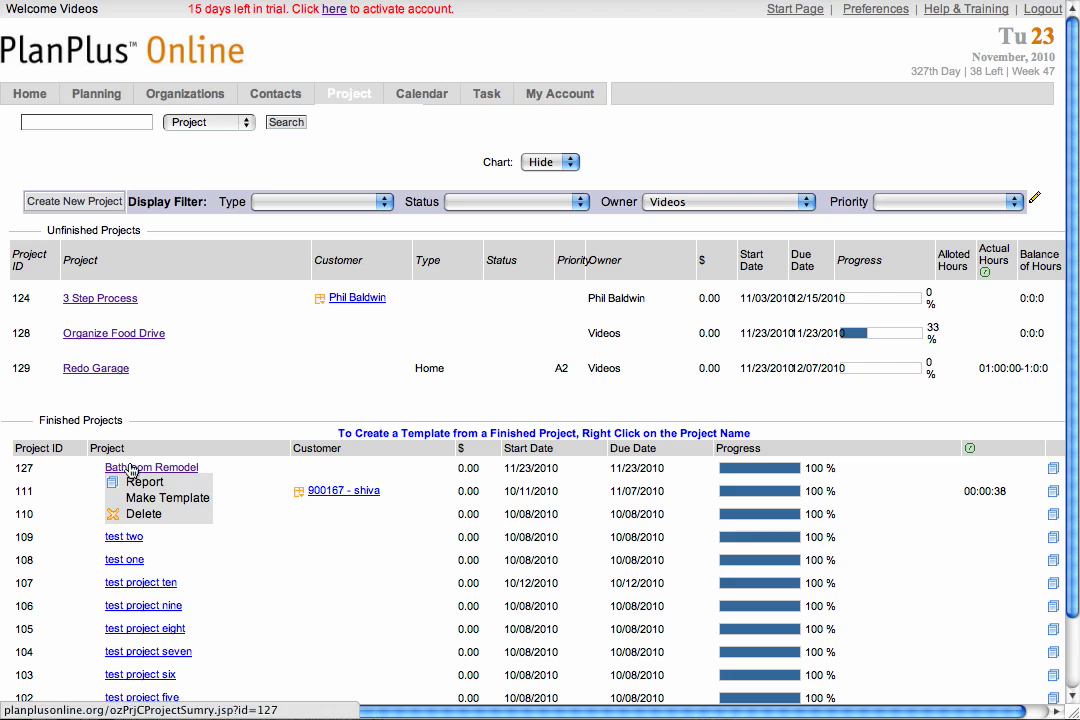
left_click(148, 499)
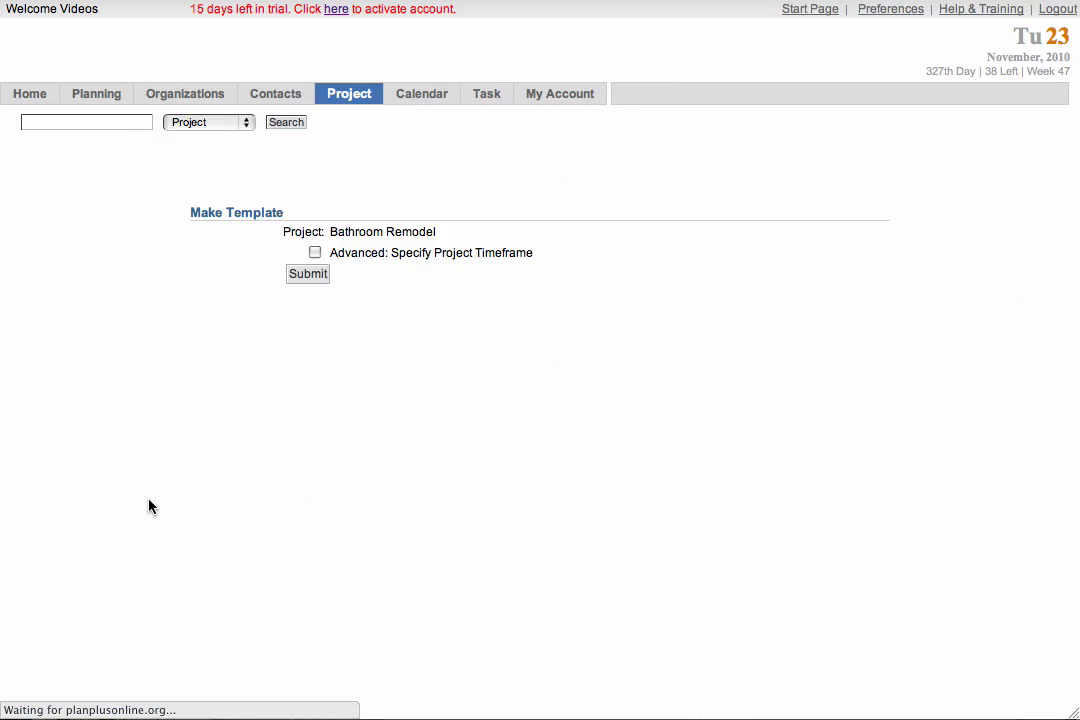
left_click(315, 250)
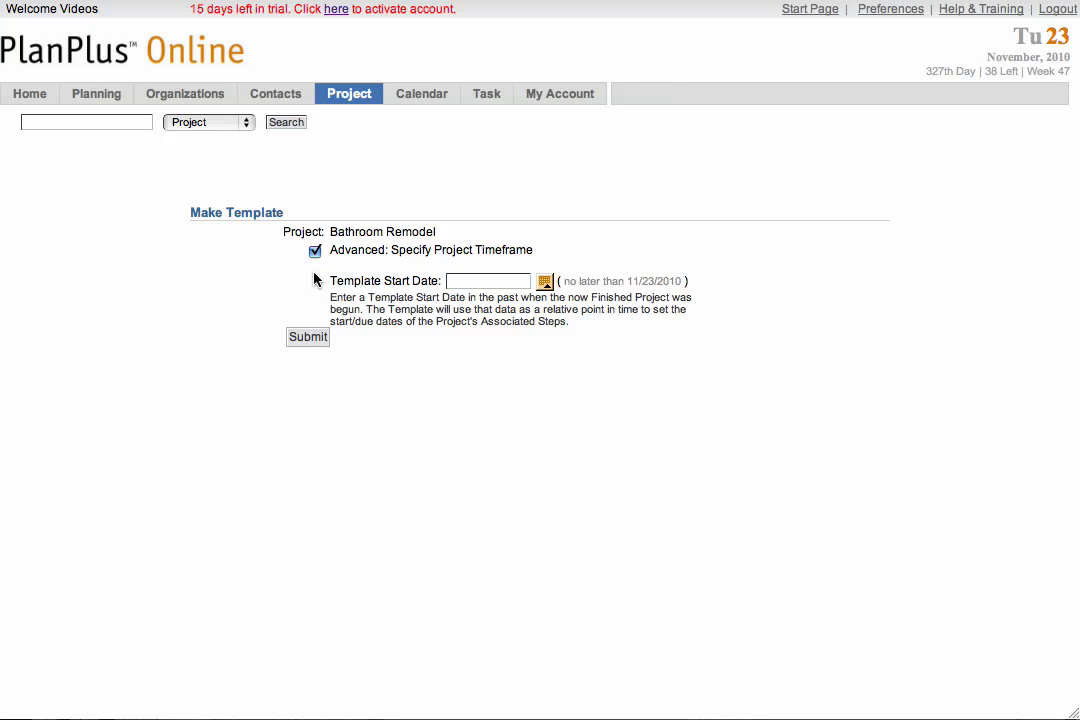
left_click(544, 282)
left_click(430, 130)
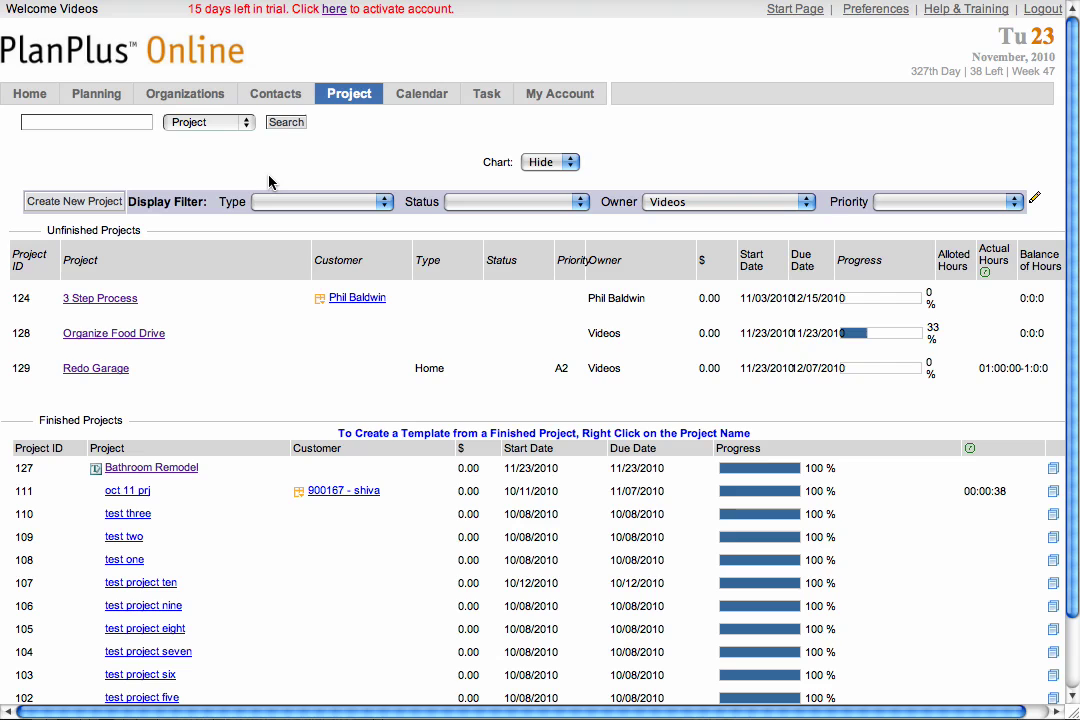
- Start a new project and open the choice of templates for it
left_click(74, 203)
left_click(444, 177)
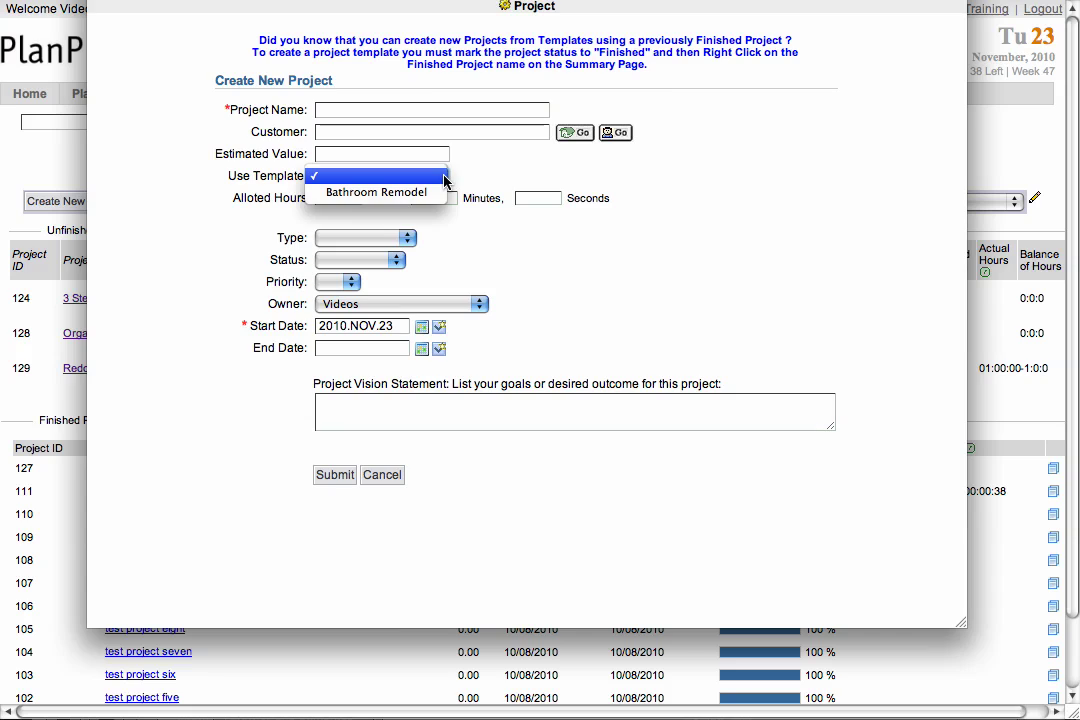